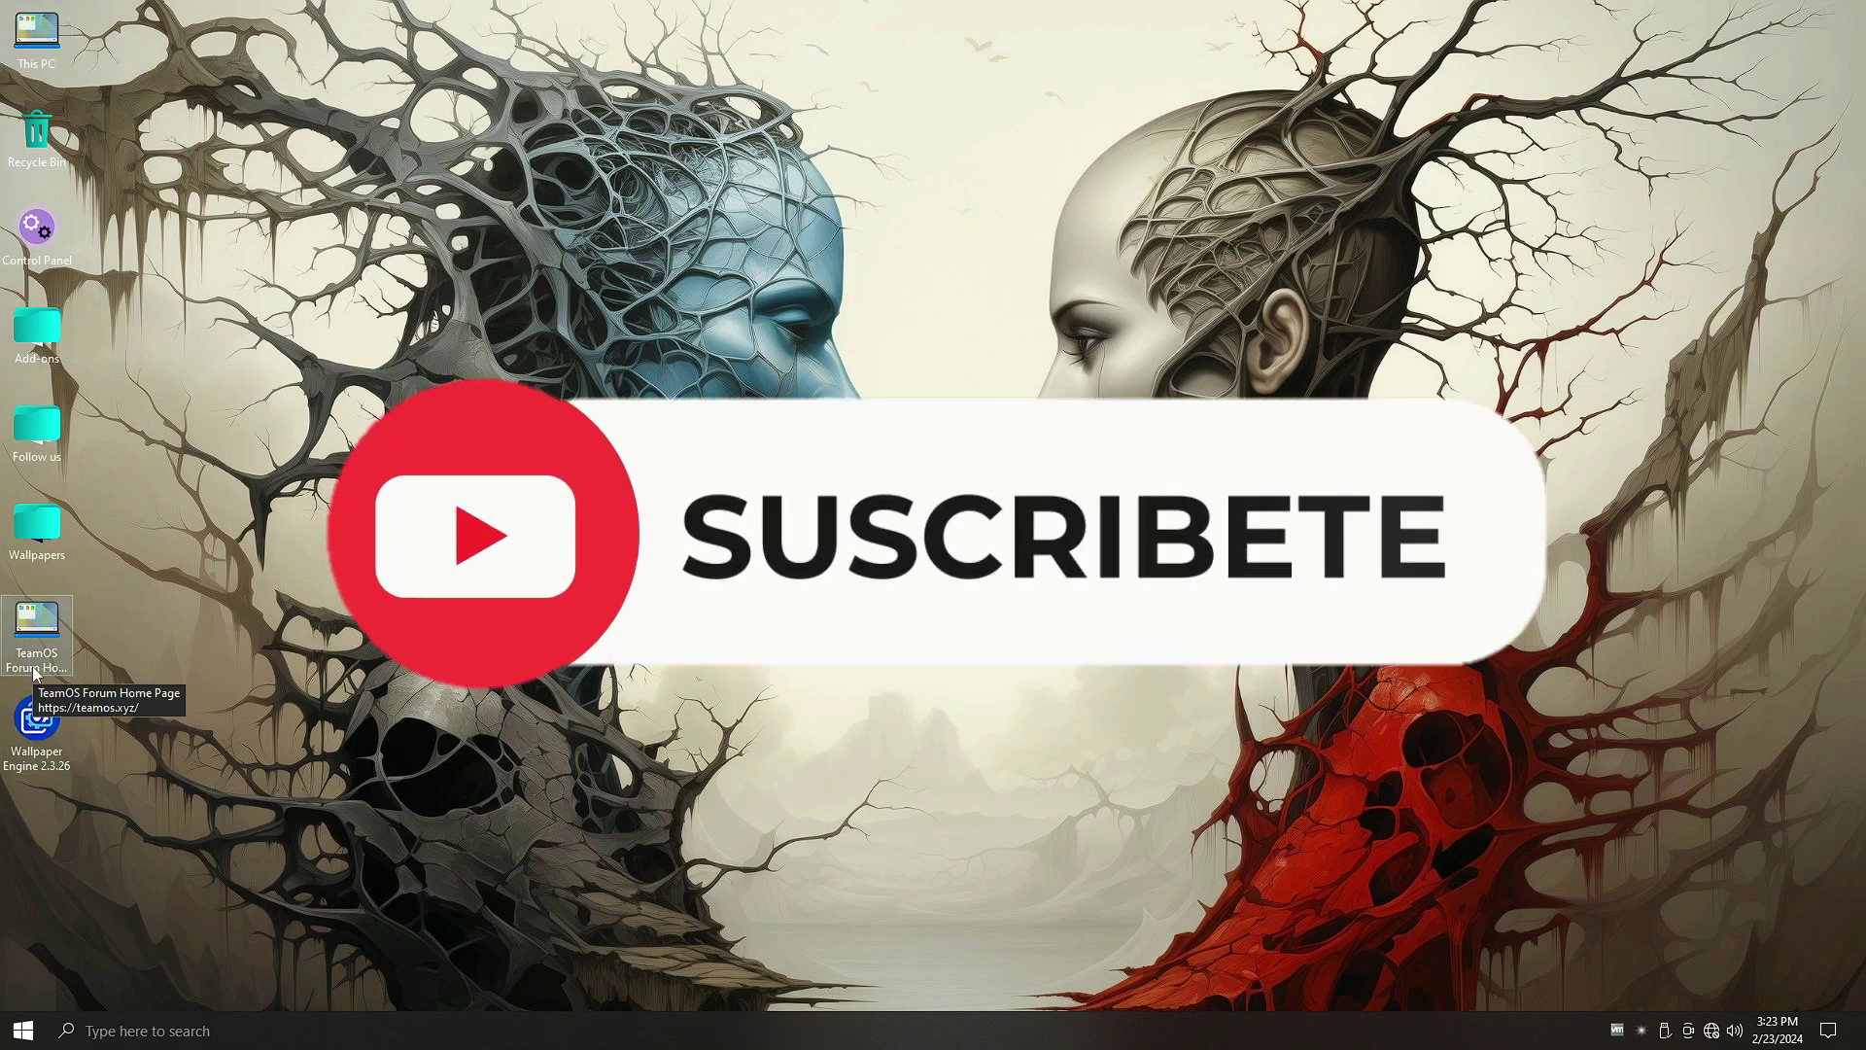
Check the Windows version information from the Start search and dismiss it
click(16, 1033)
text(winver)
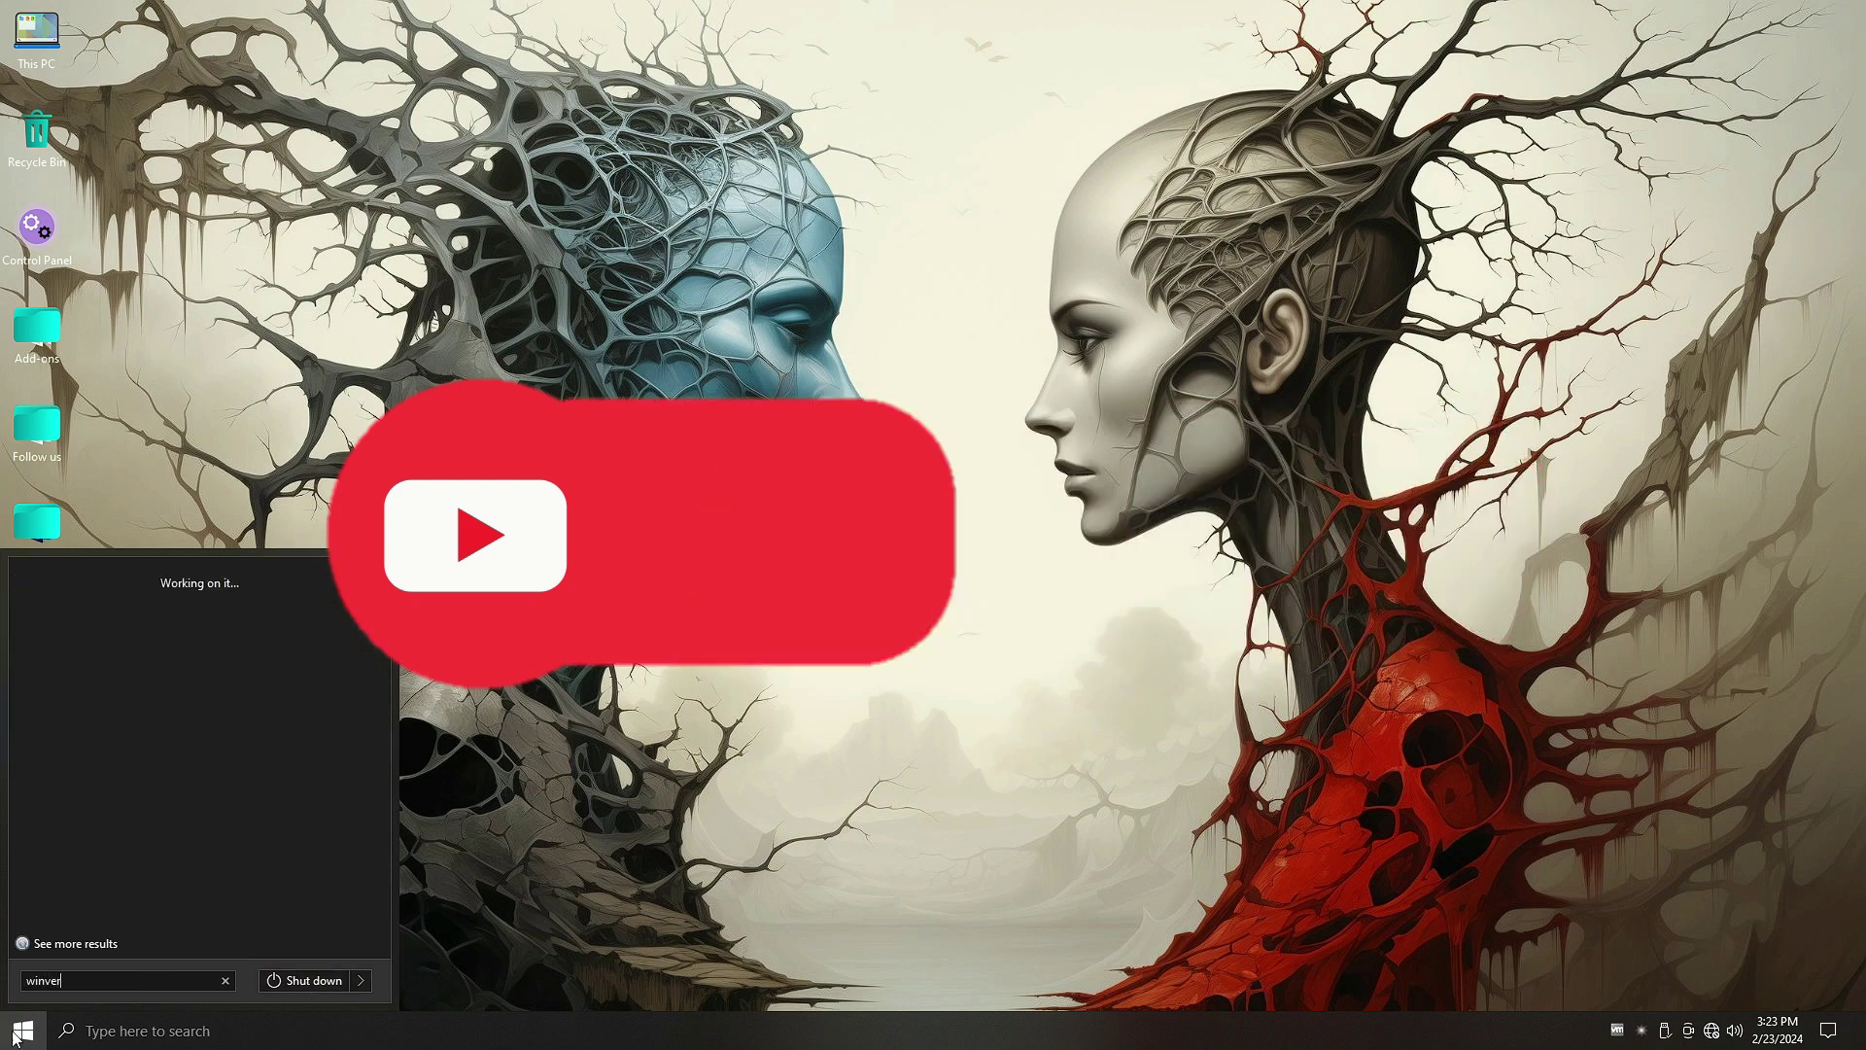
key(Return)
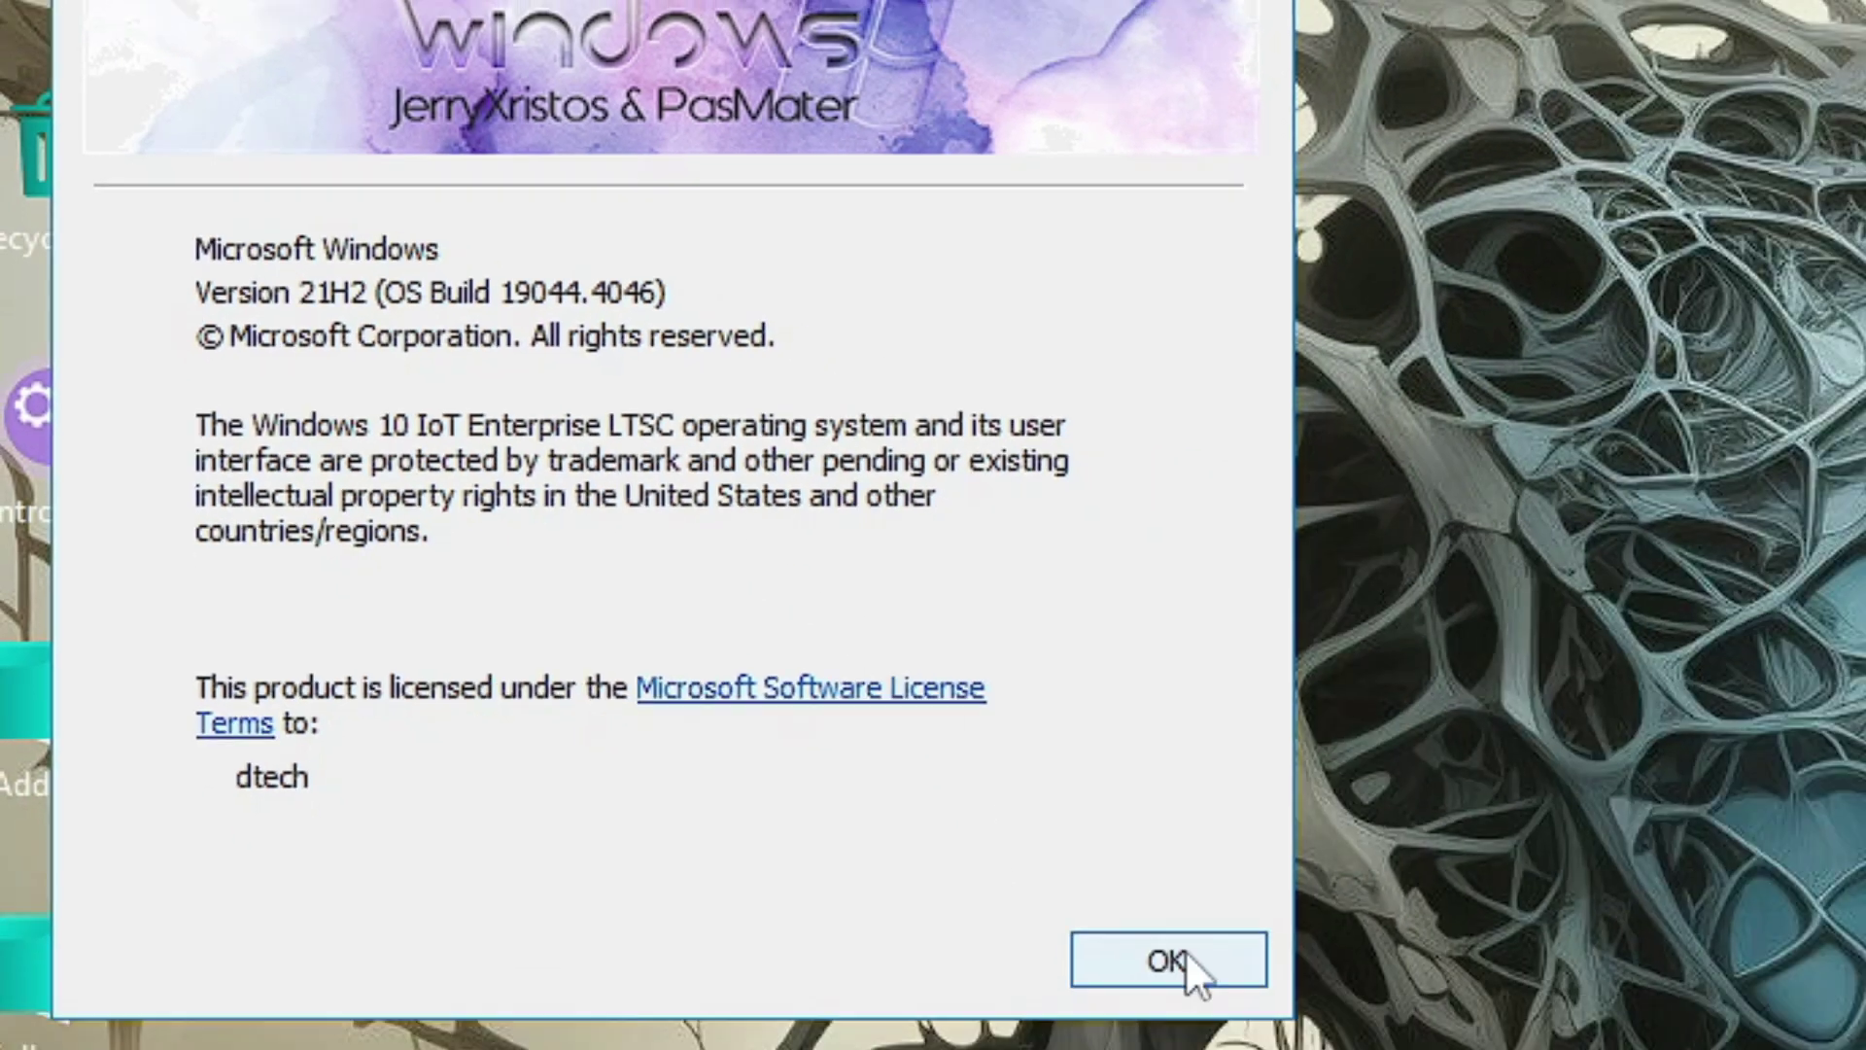
click(1186, 950)
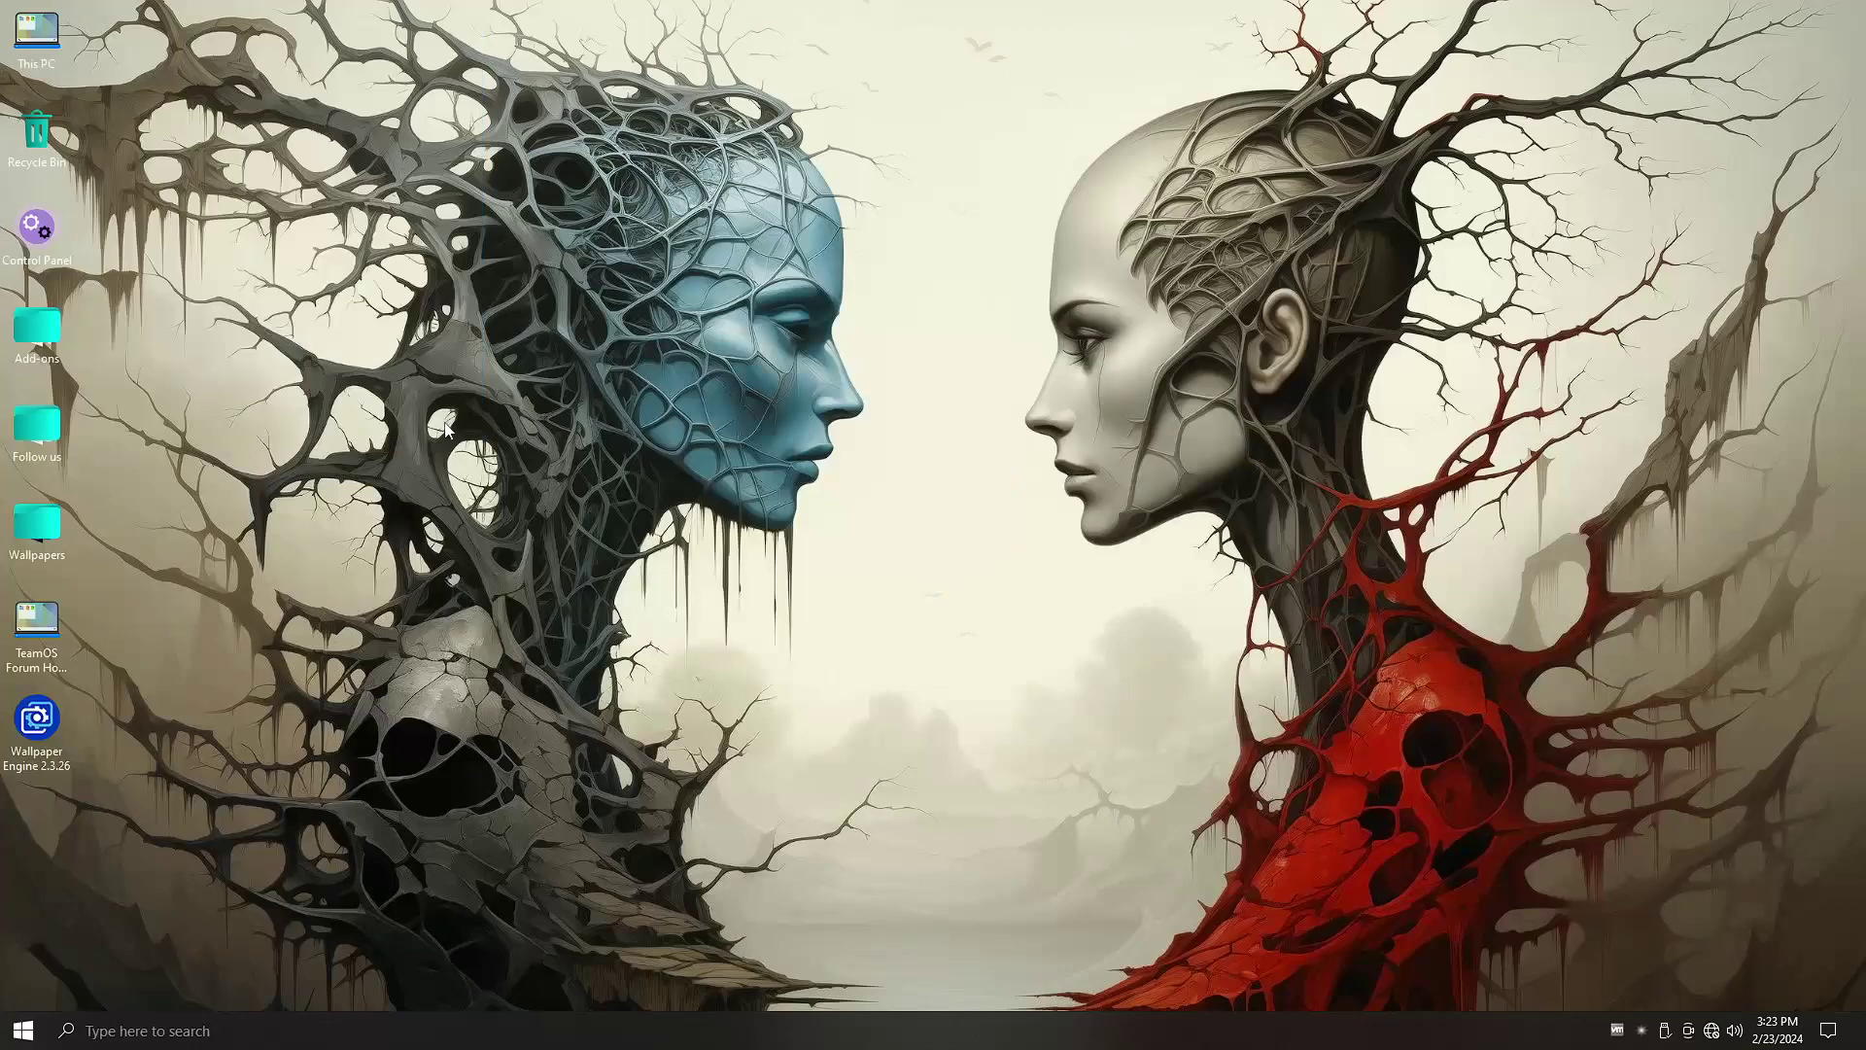
Review the detailed processes, performance graphs and memory usage in Task Manager
right_click(847, 1030)
click(901, 939)
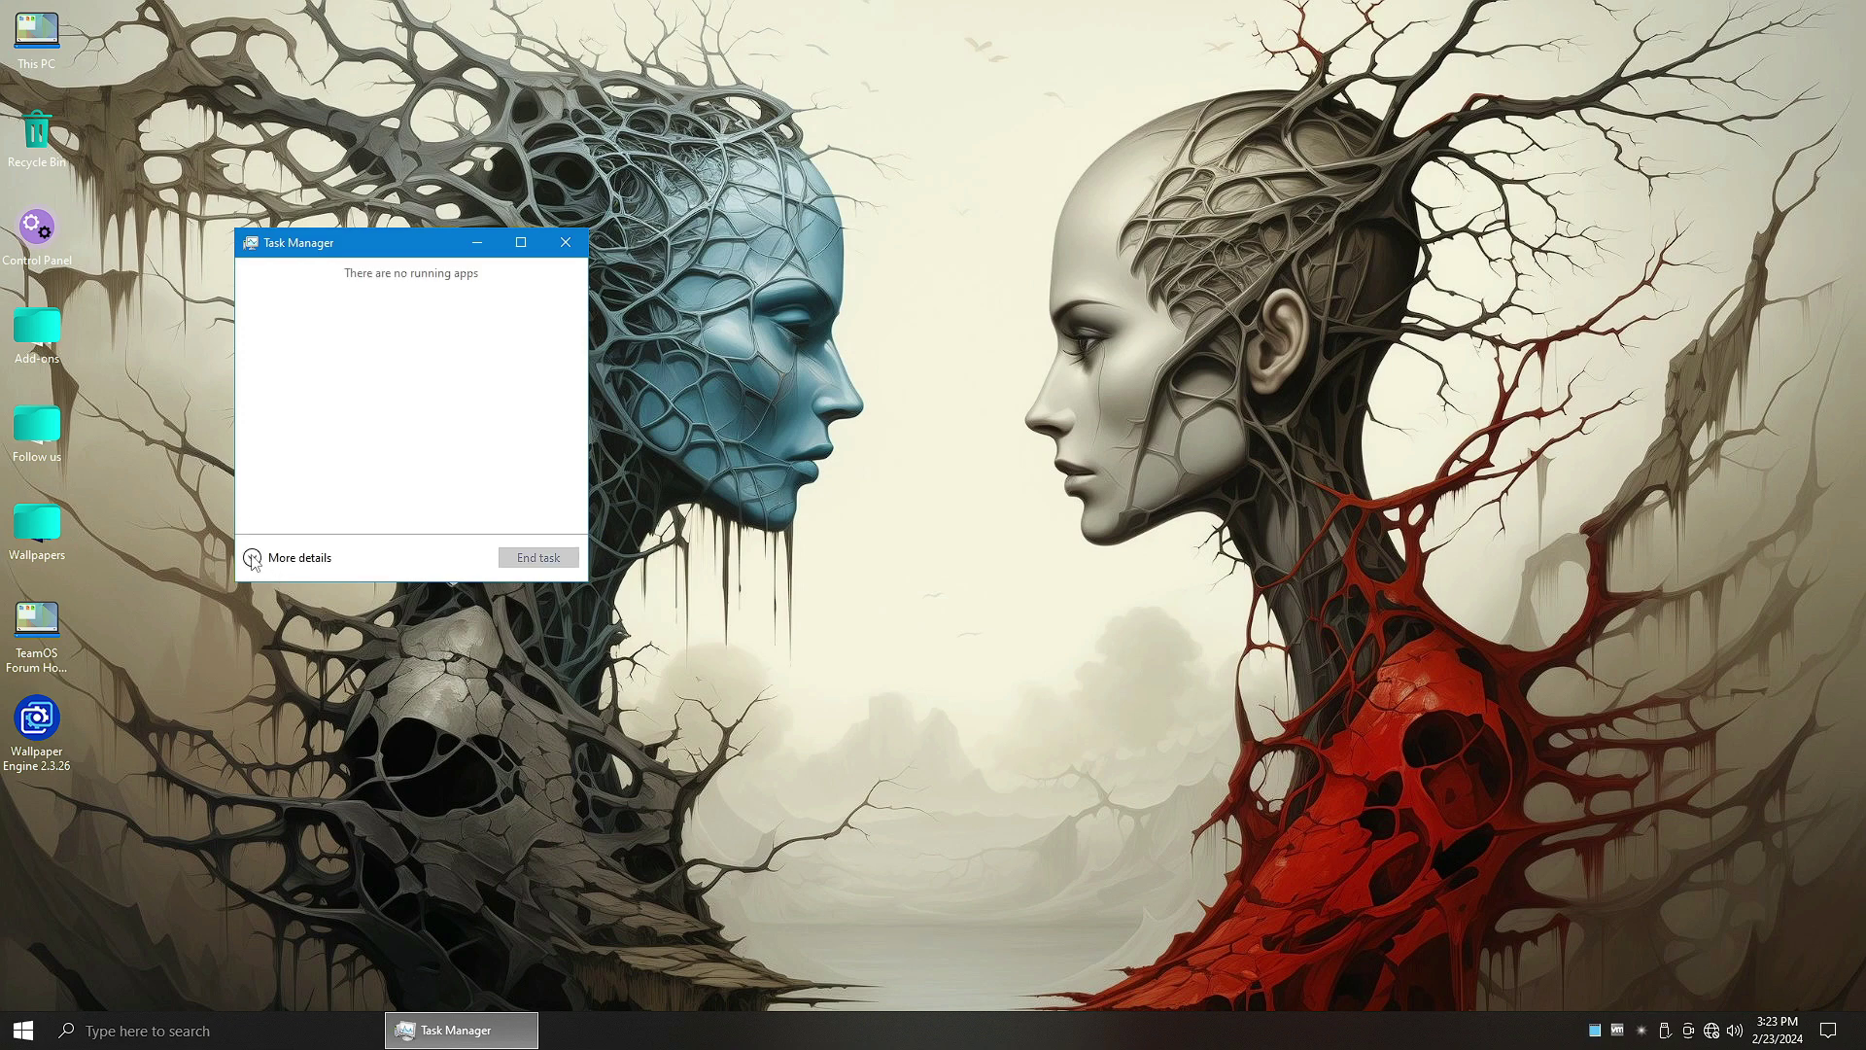
click(290, 557)
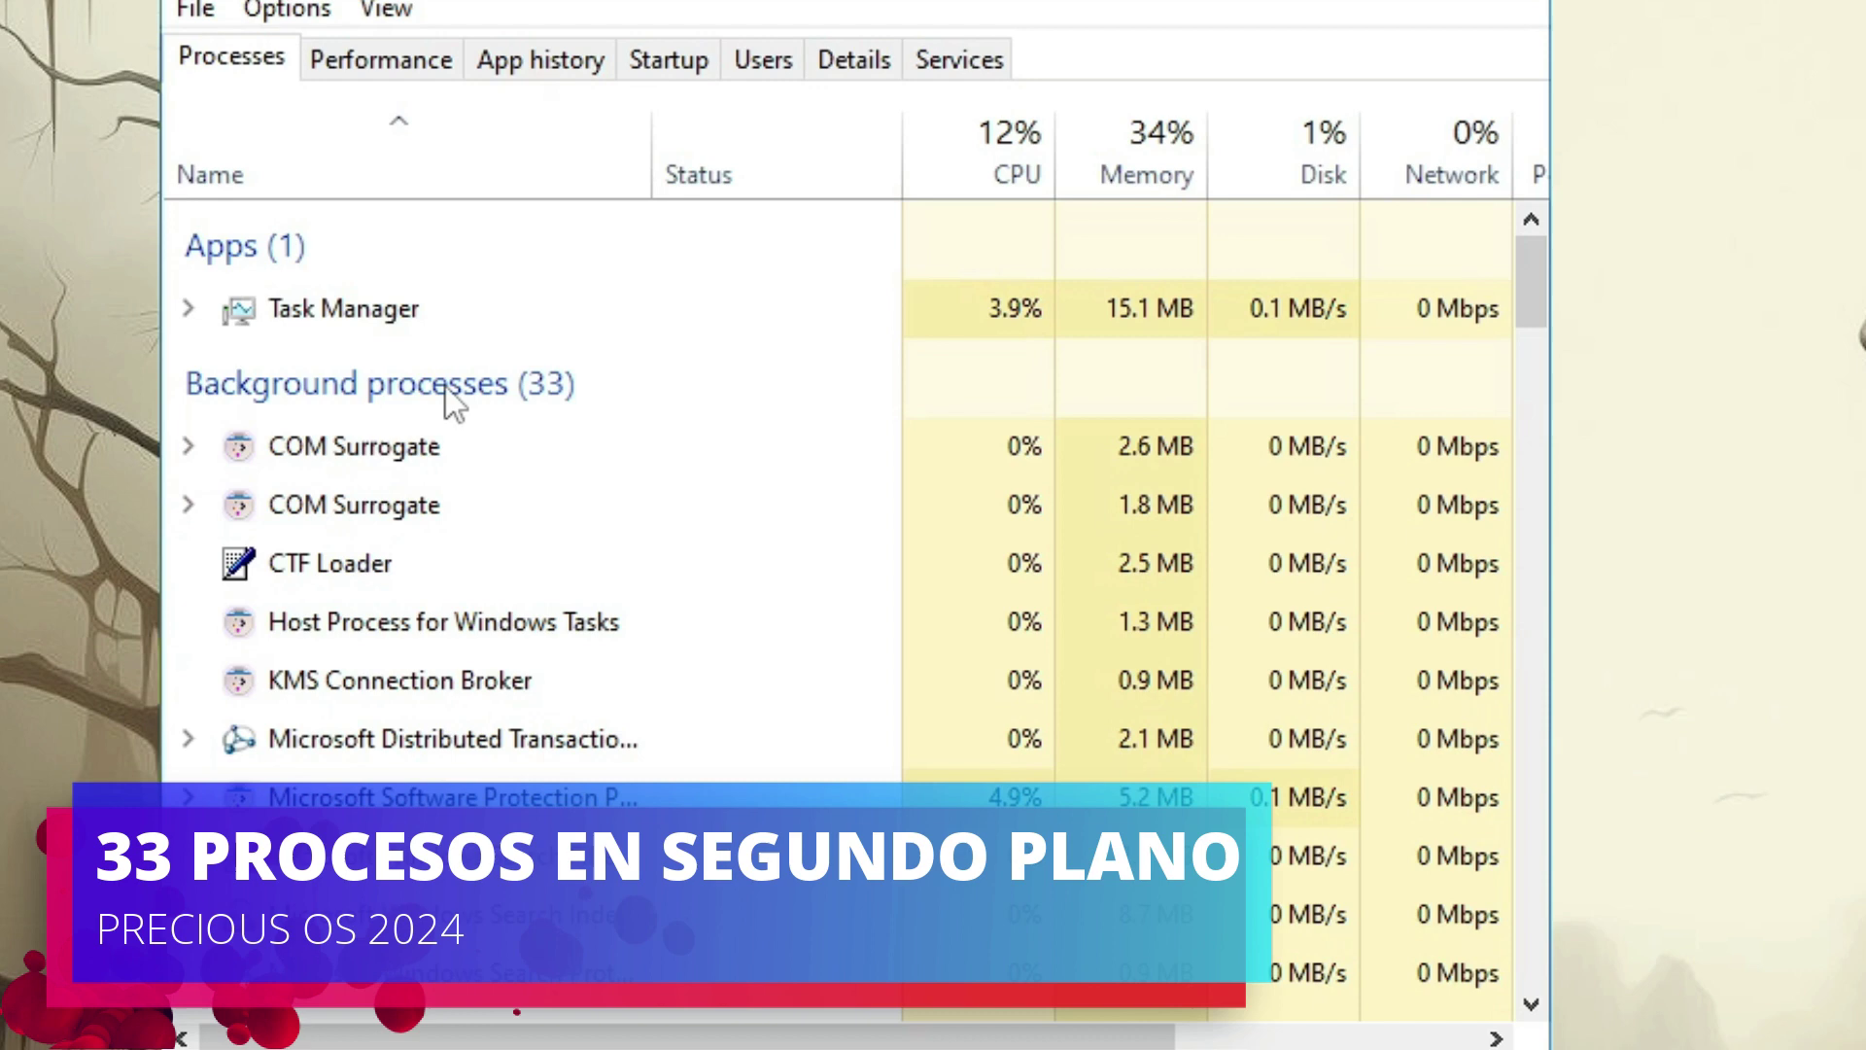
click(386, 66)
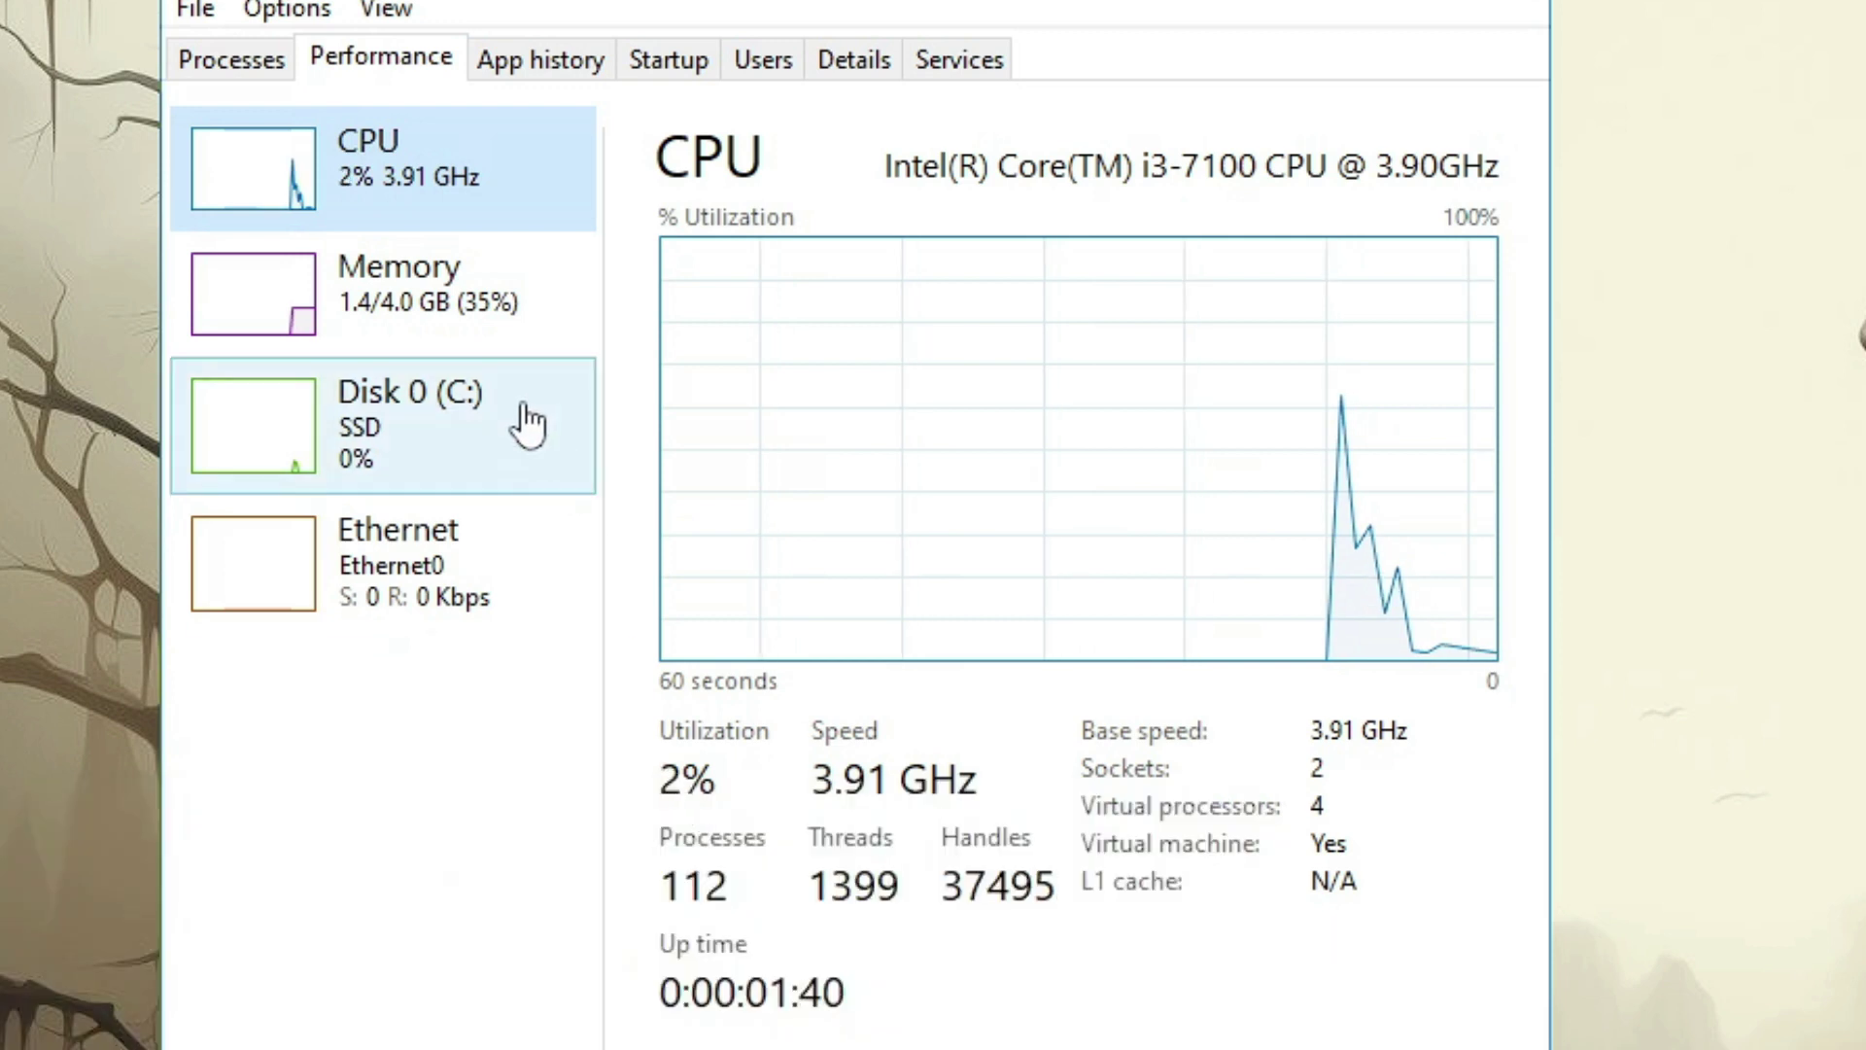
click(448, 337)
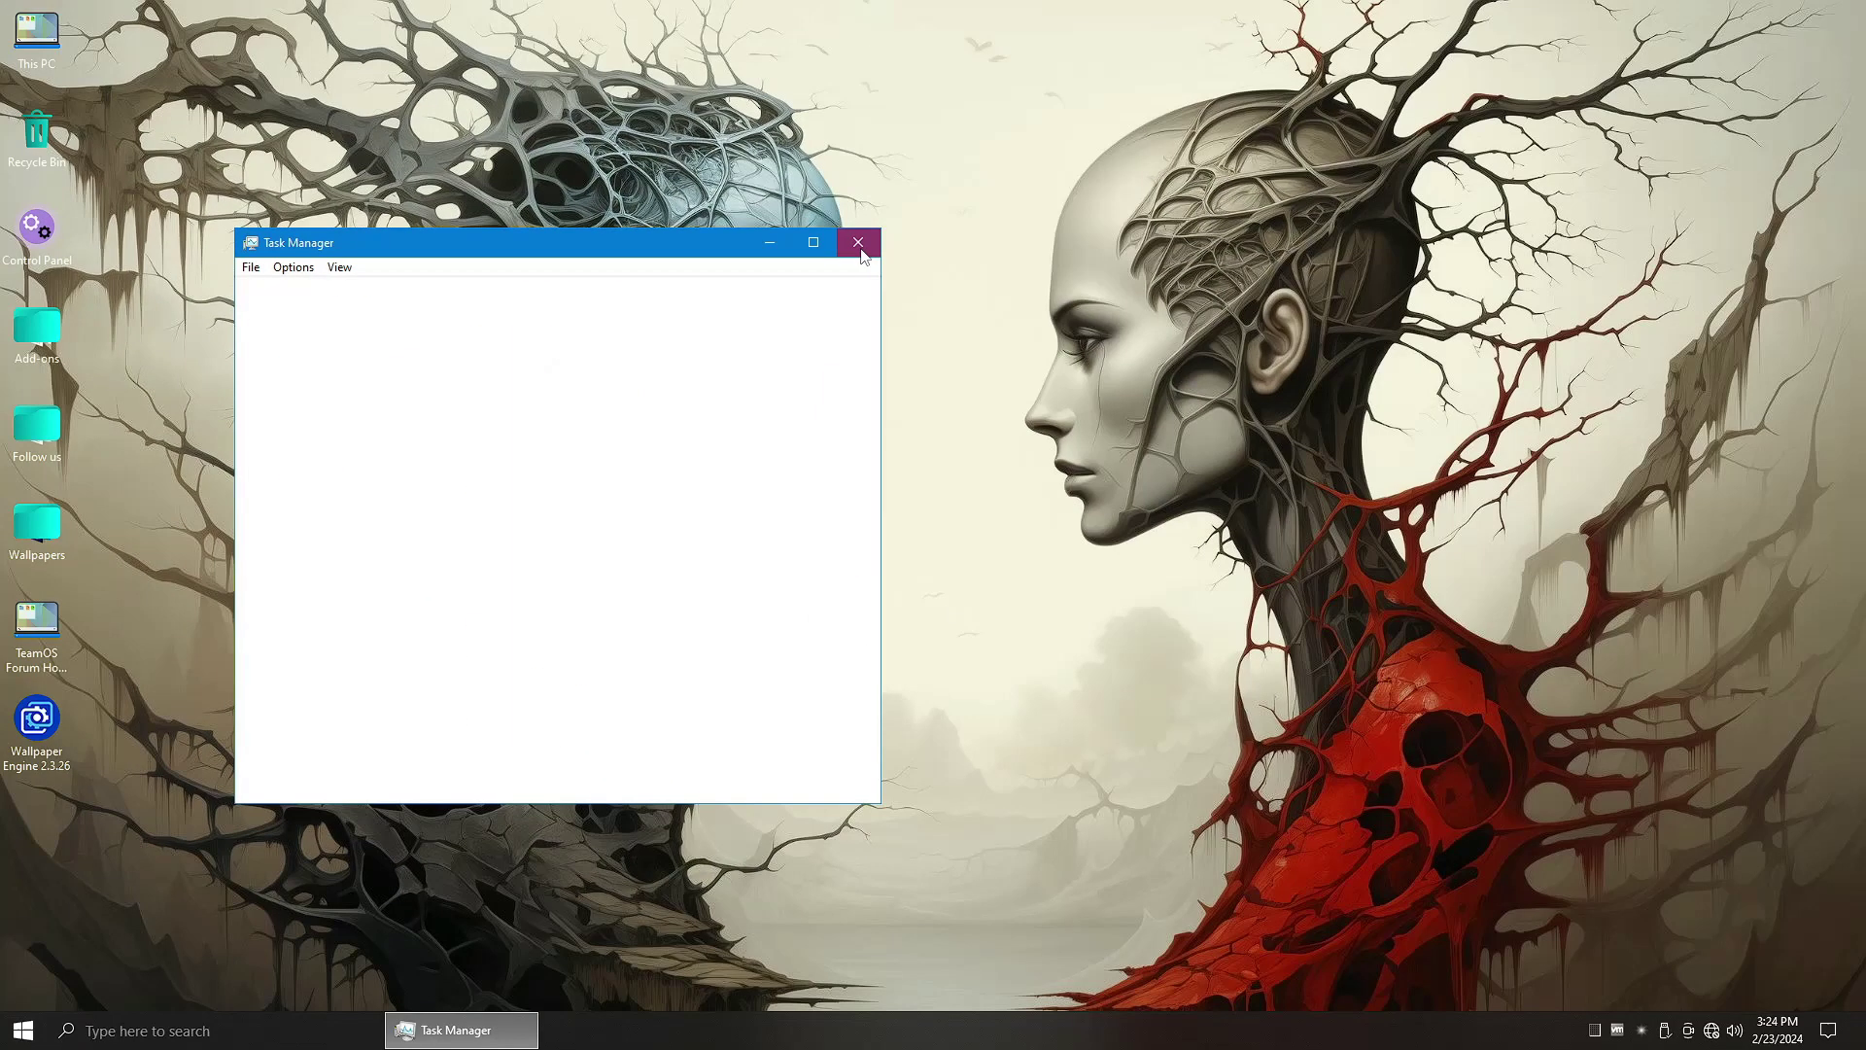
click(1523, 12)
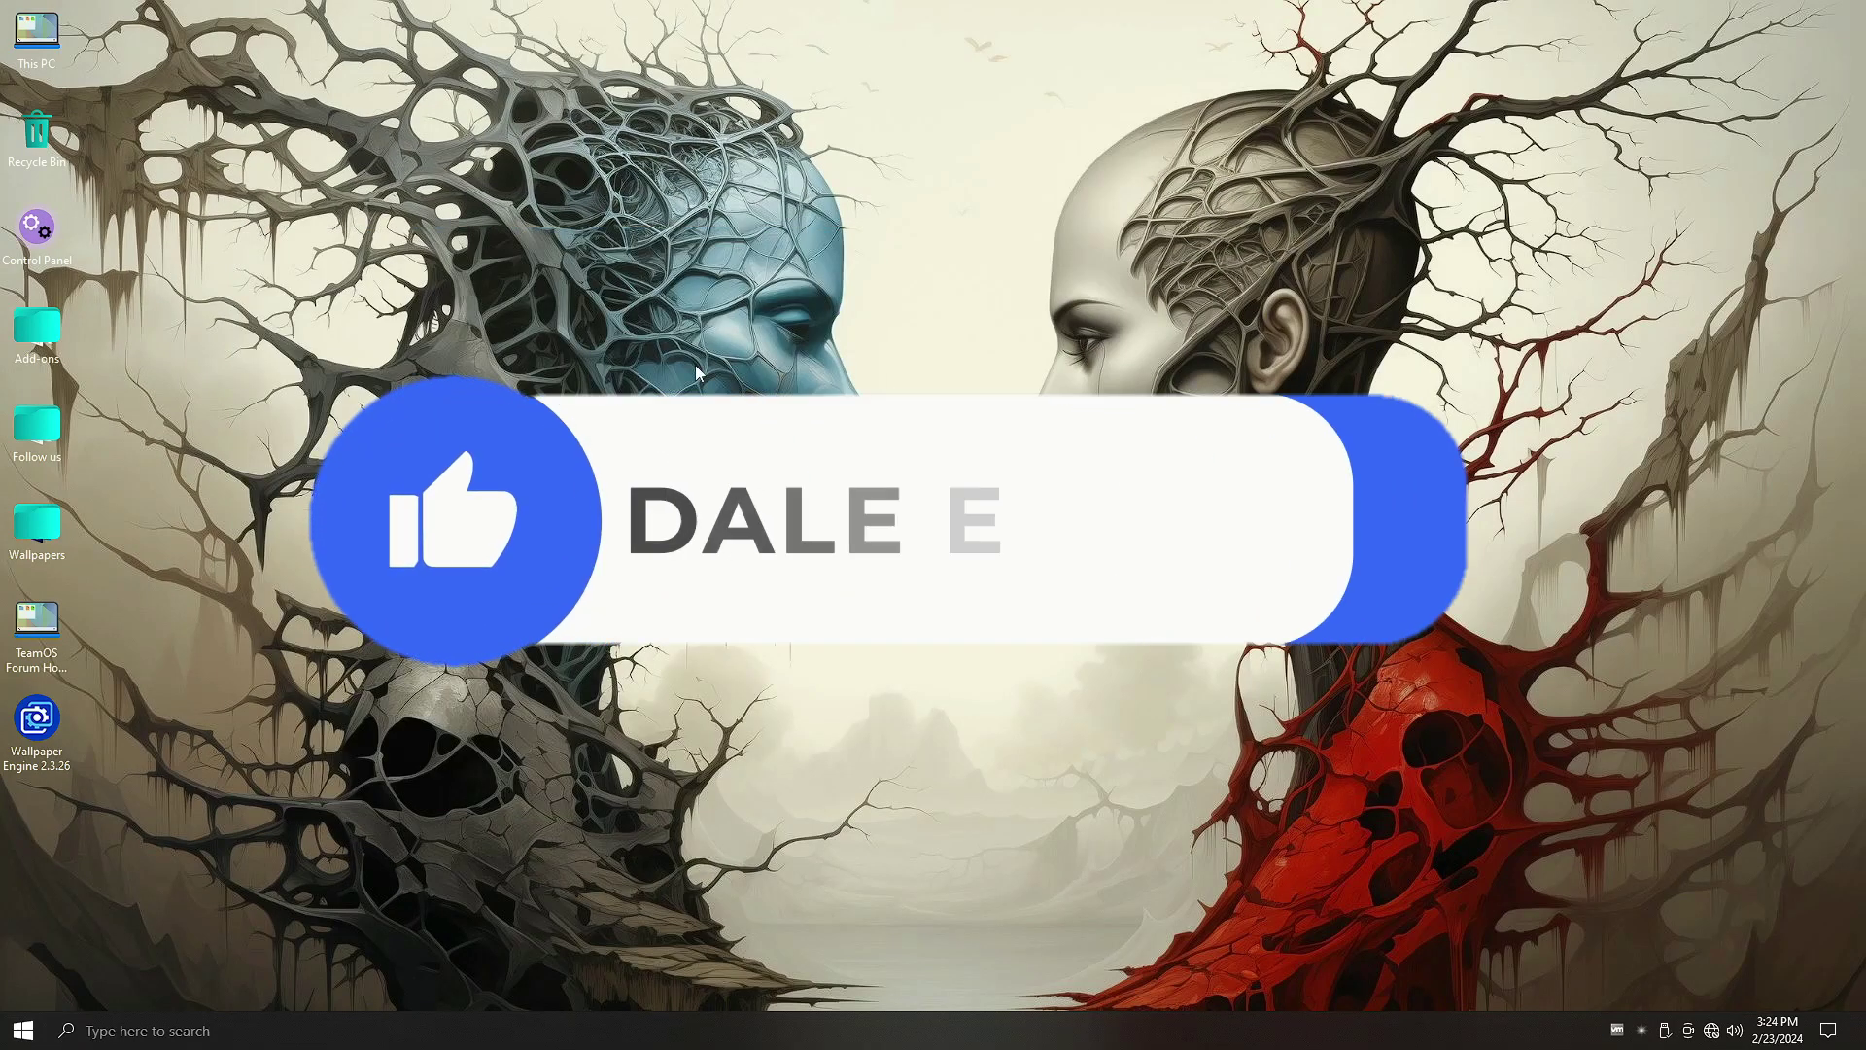
Inspect the Local Disk (C:) properties from This PC
double_click(37, 41)
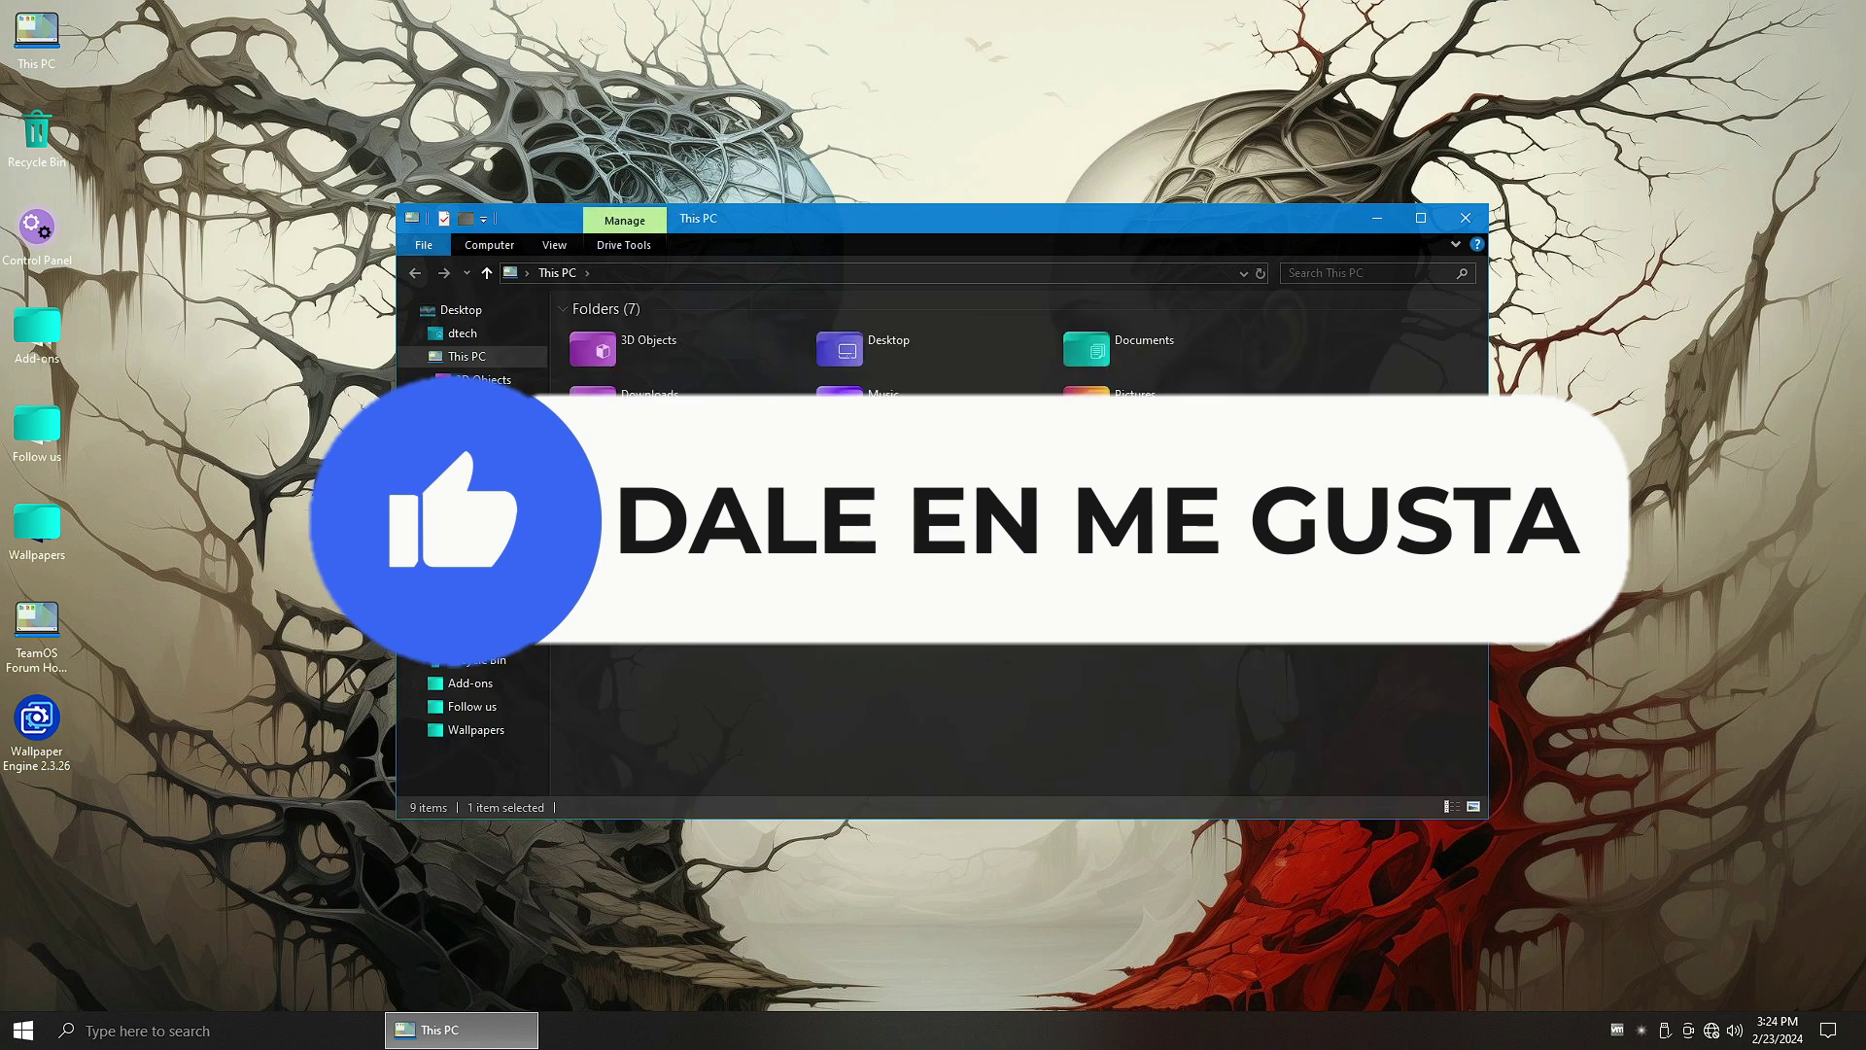
right_click(686, 533)
click(722, 903)
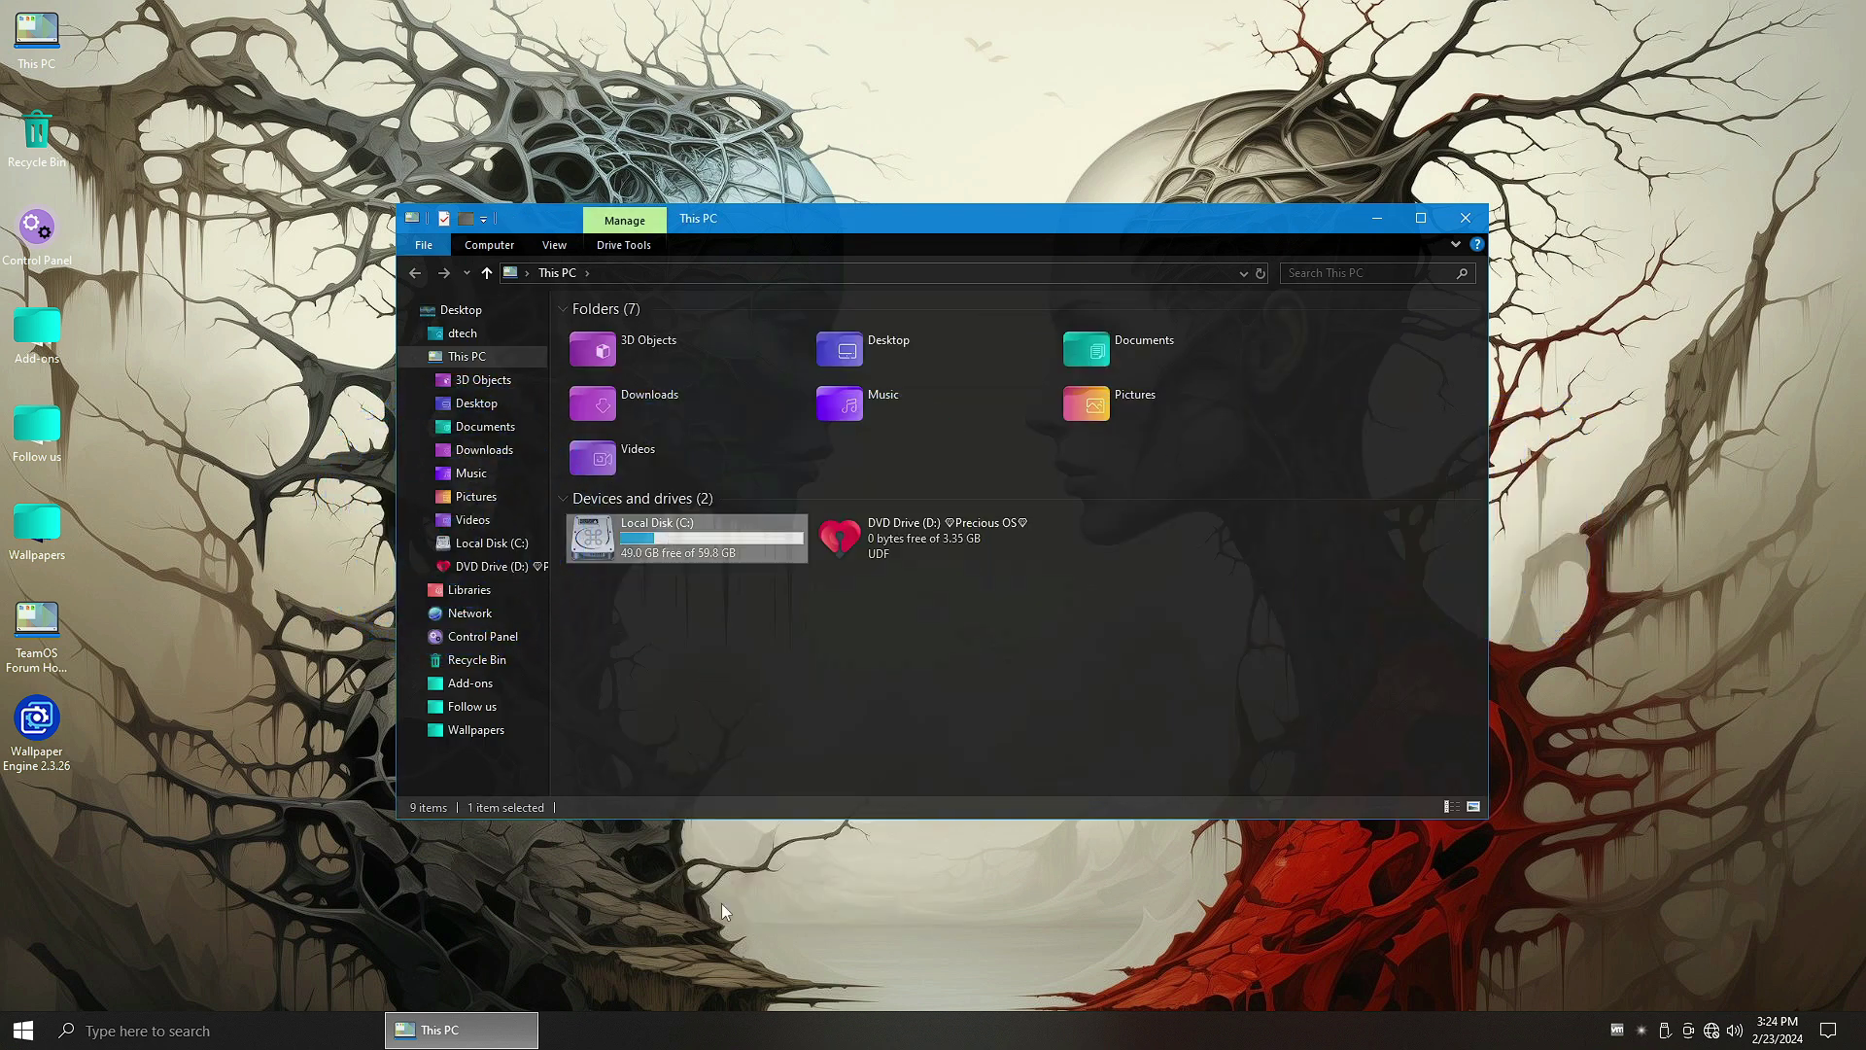
drag(833, 555, 1252, 369)
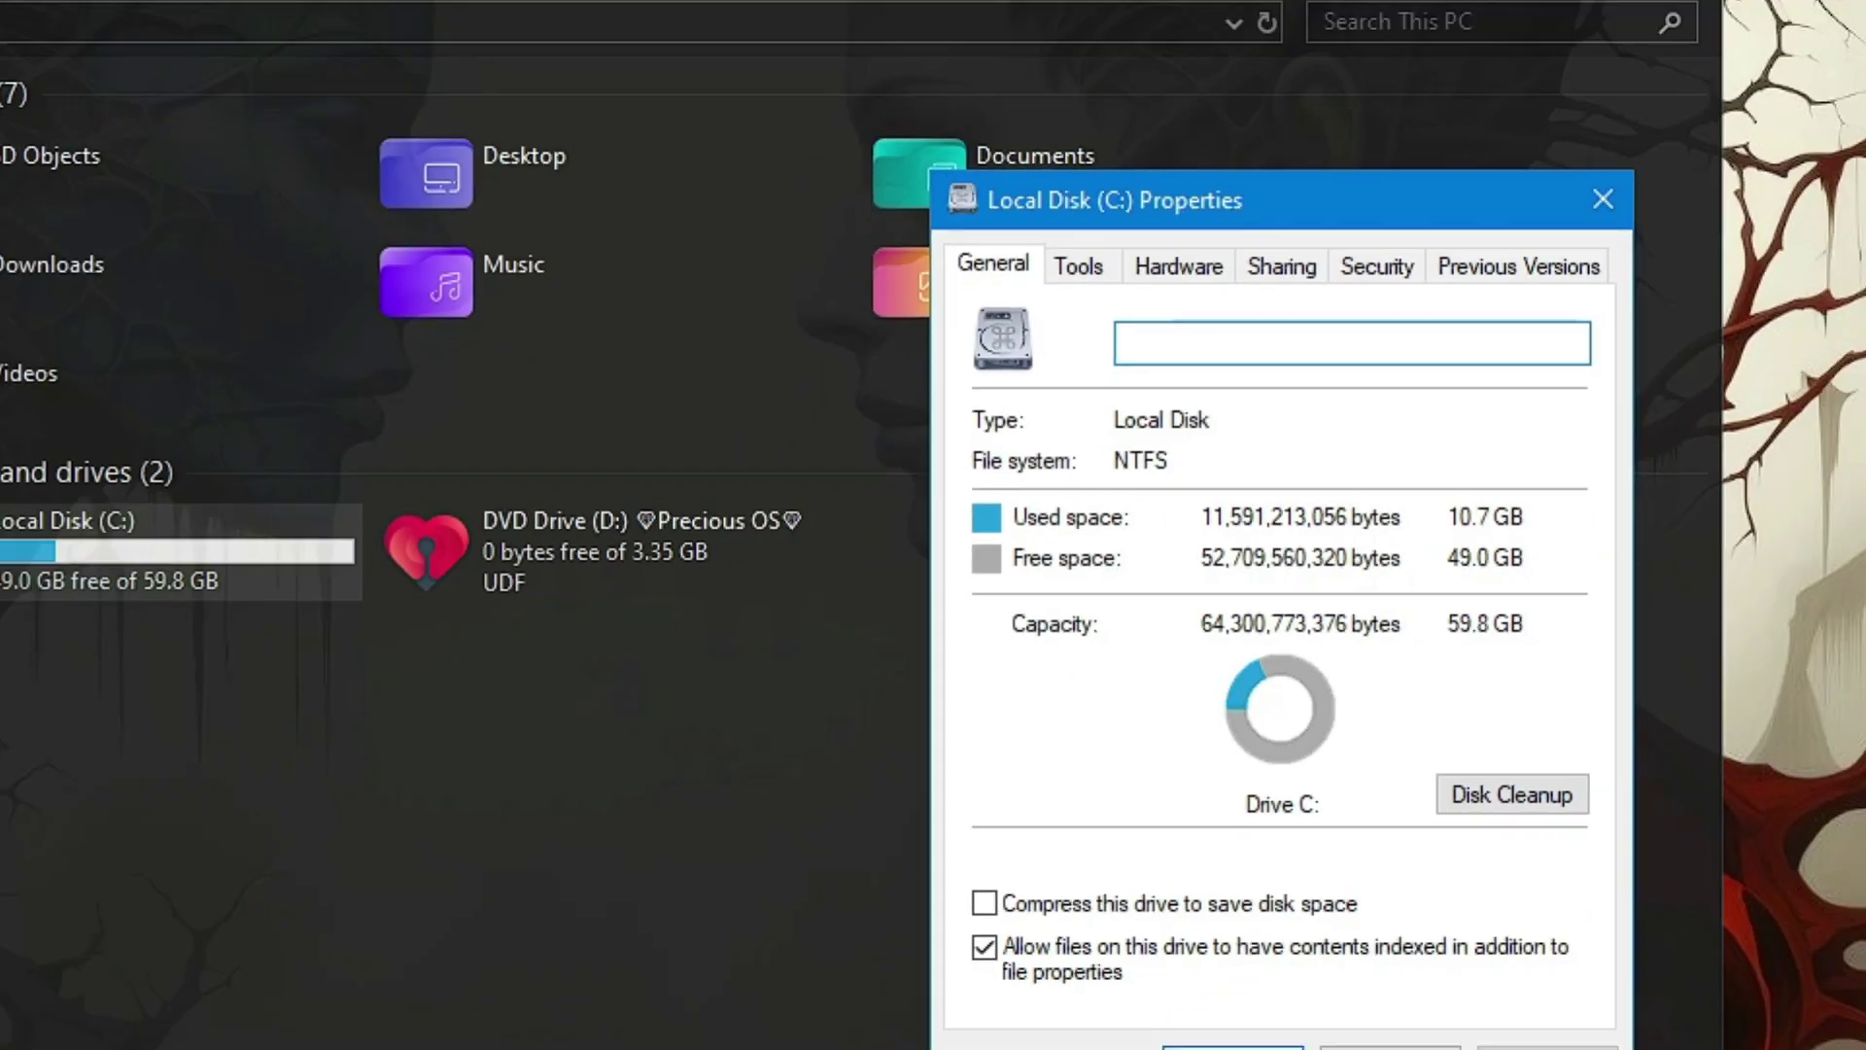
key(Escape)
click(1466, 216)
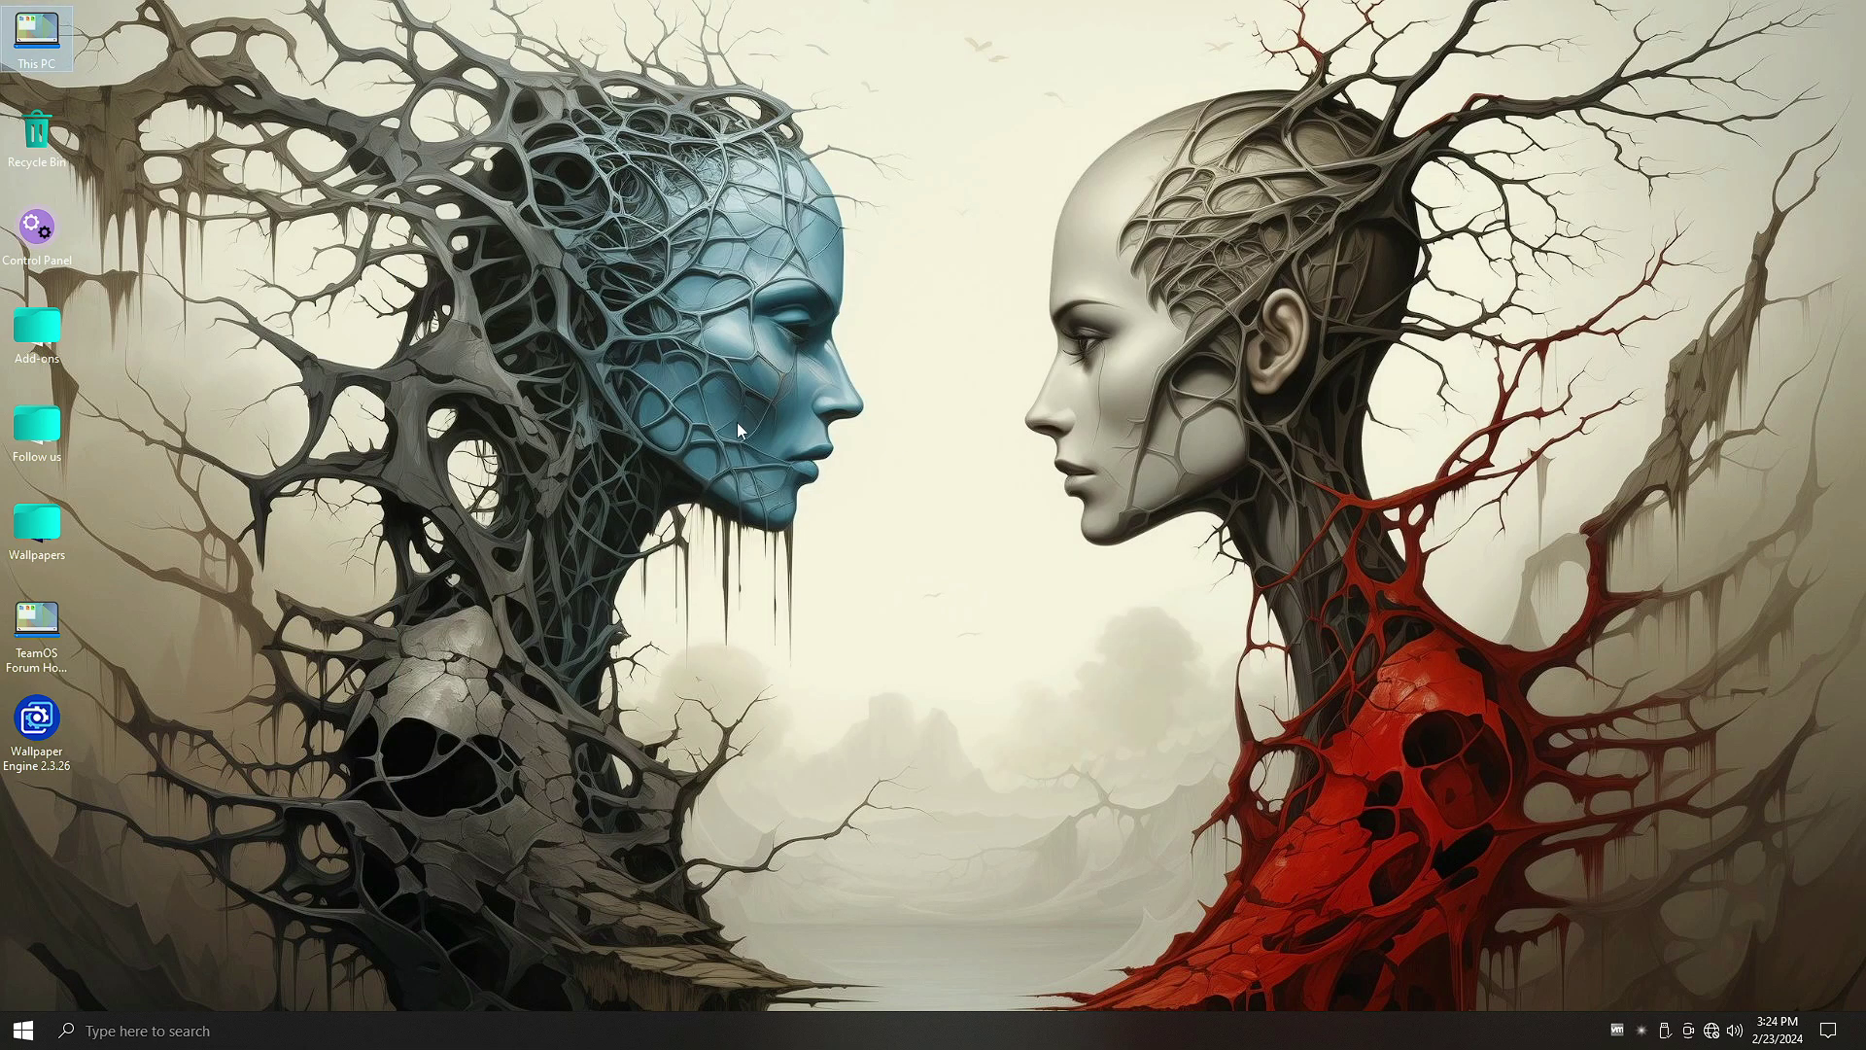
Review the DirectX and Visual C++ redistributable entries in Control Panel's installed programs list
double_click(41, 234)
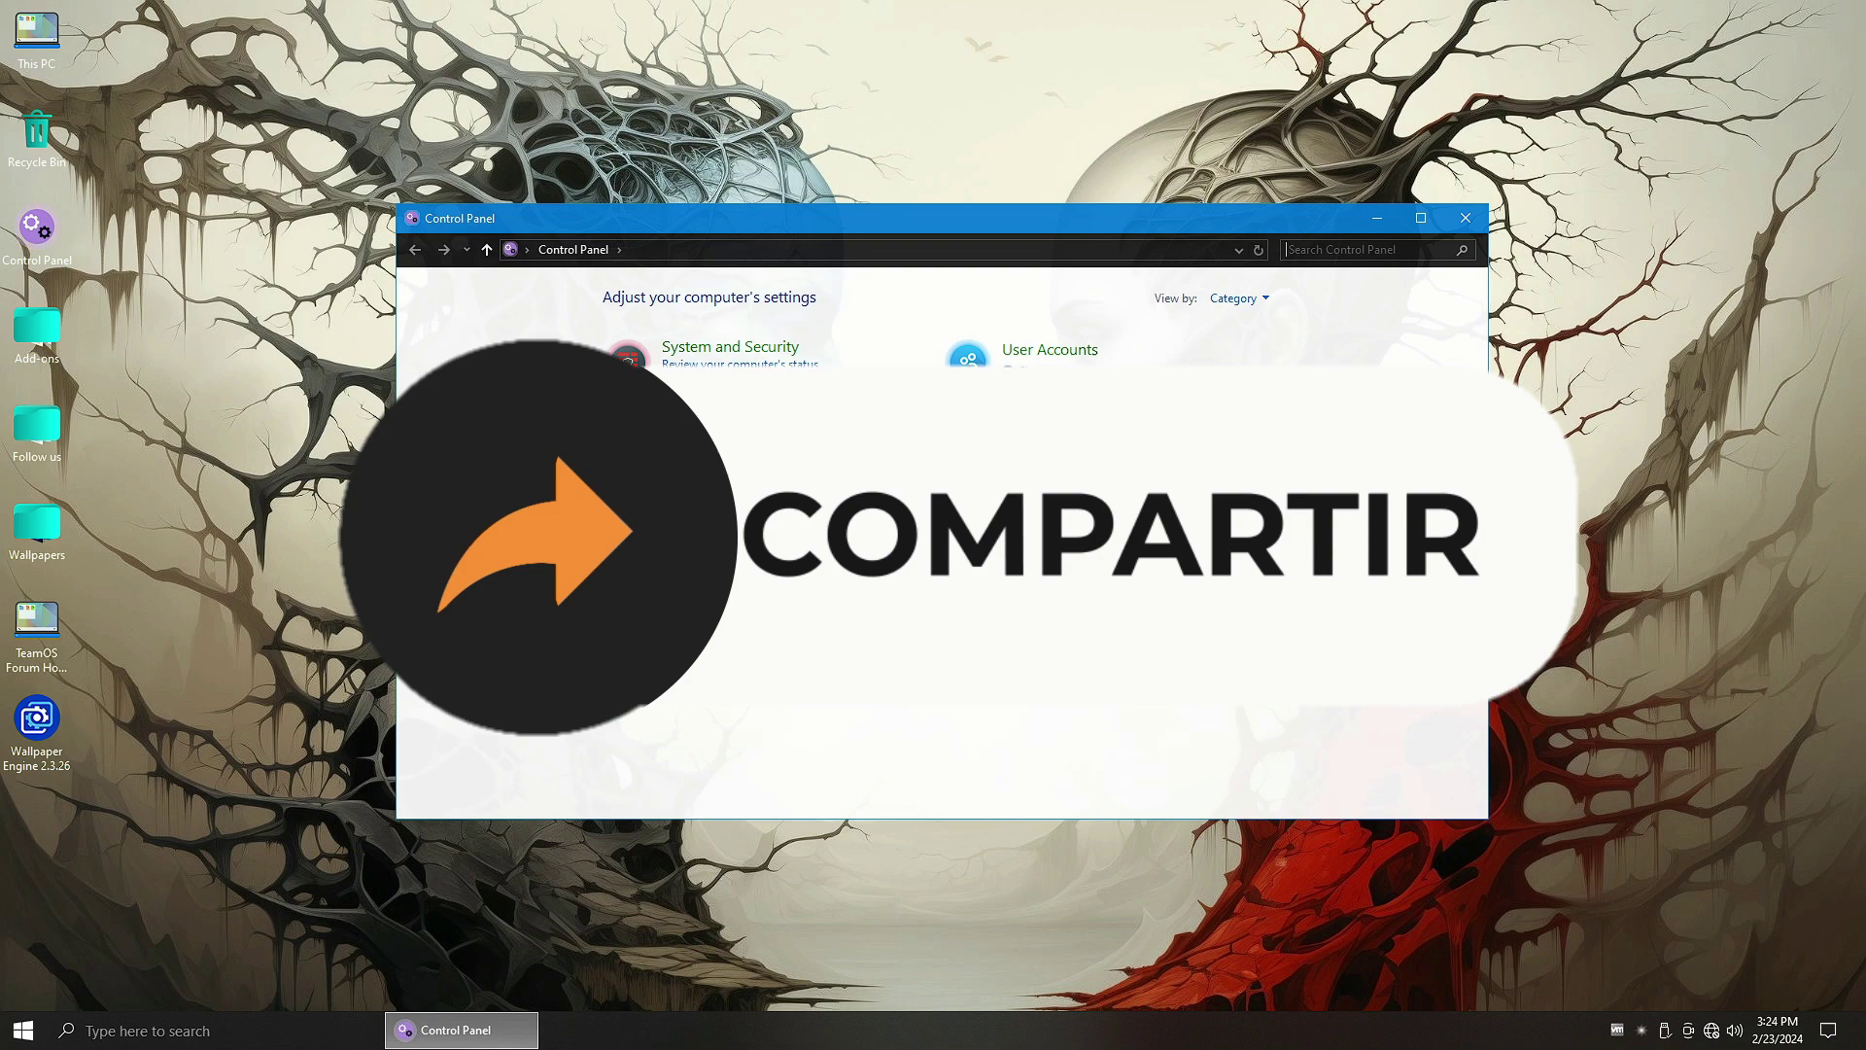
click(715, 591)
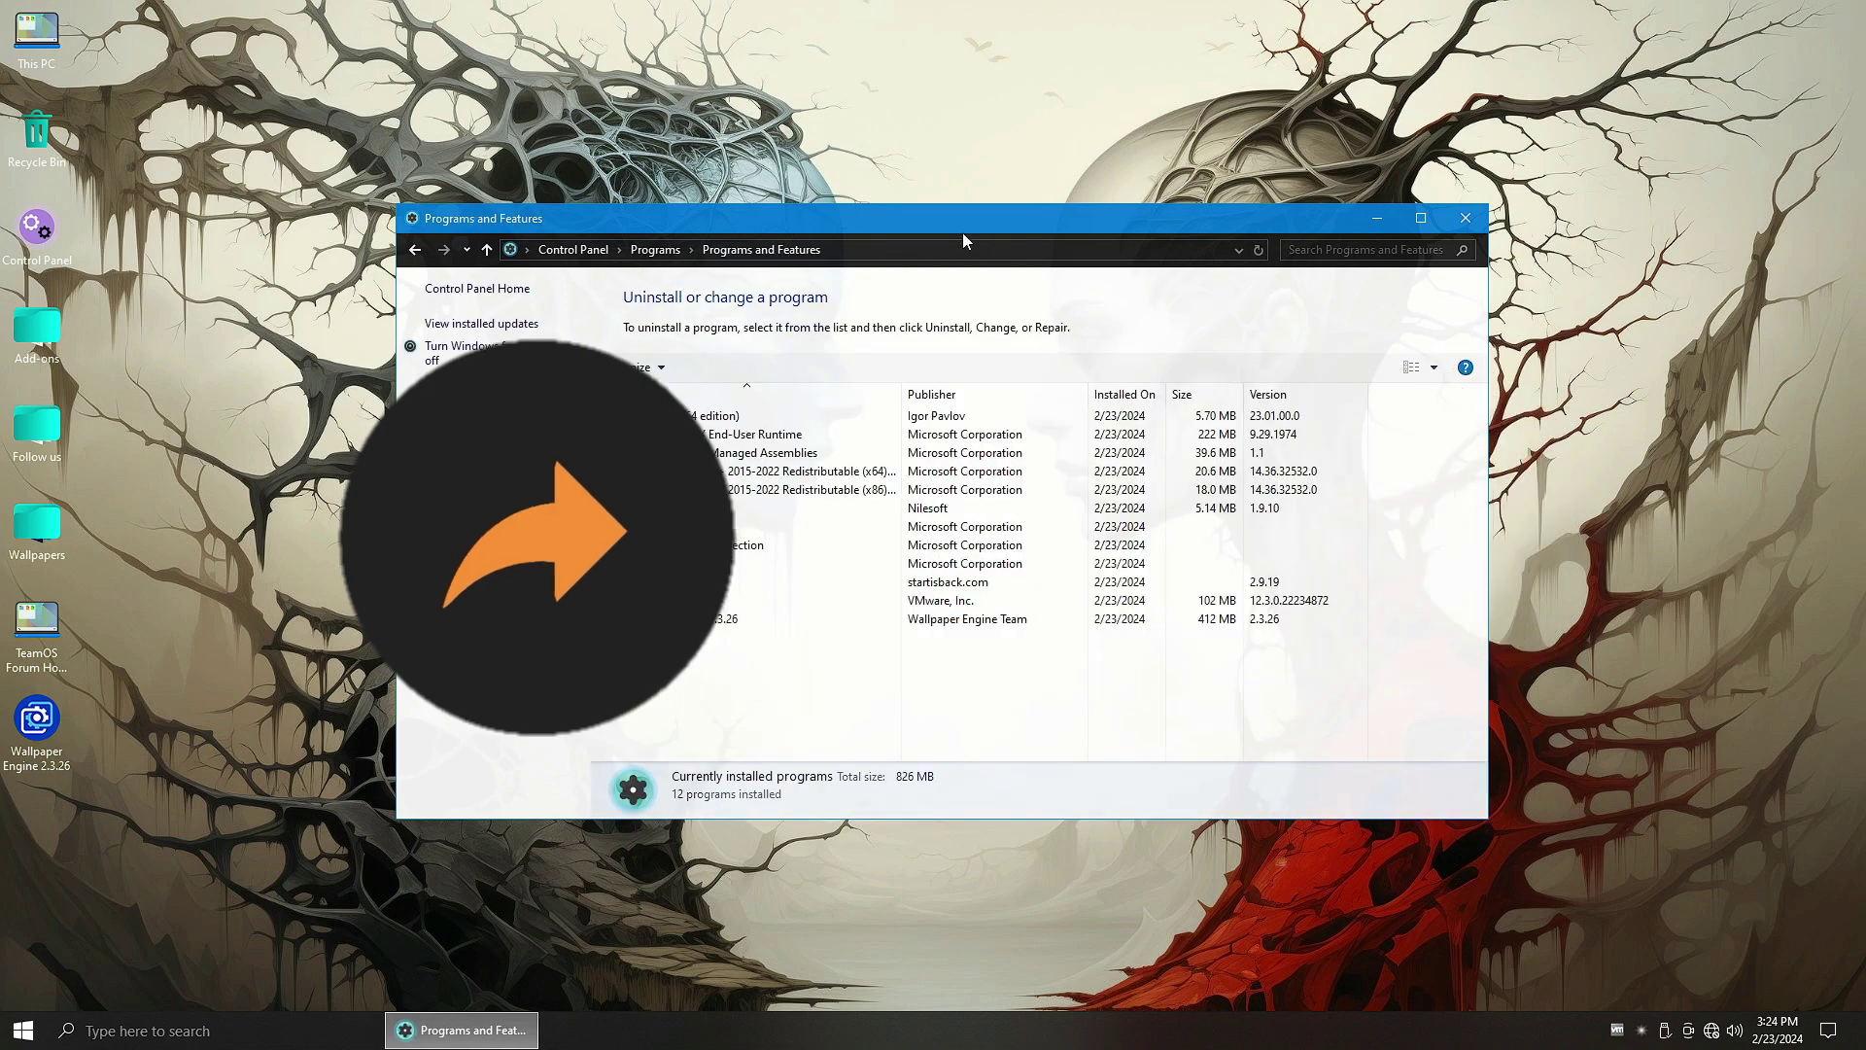
drag(963, 230, 958, 97)
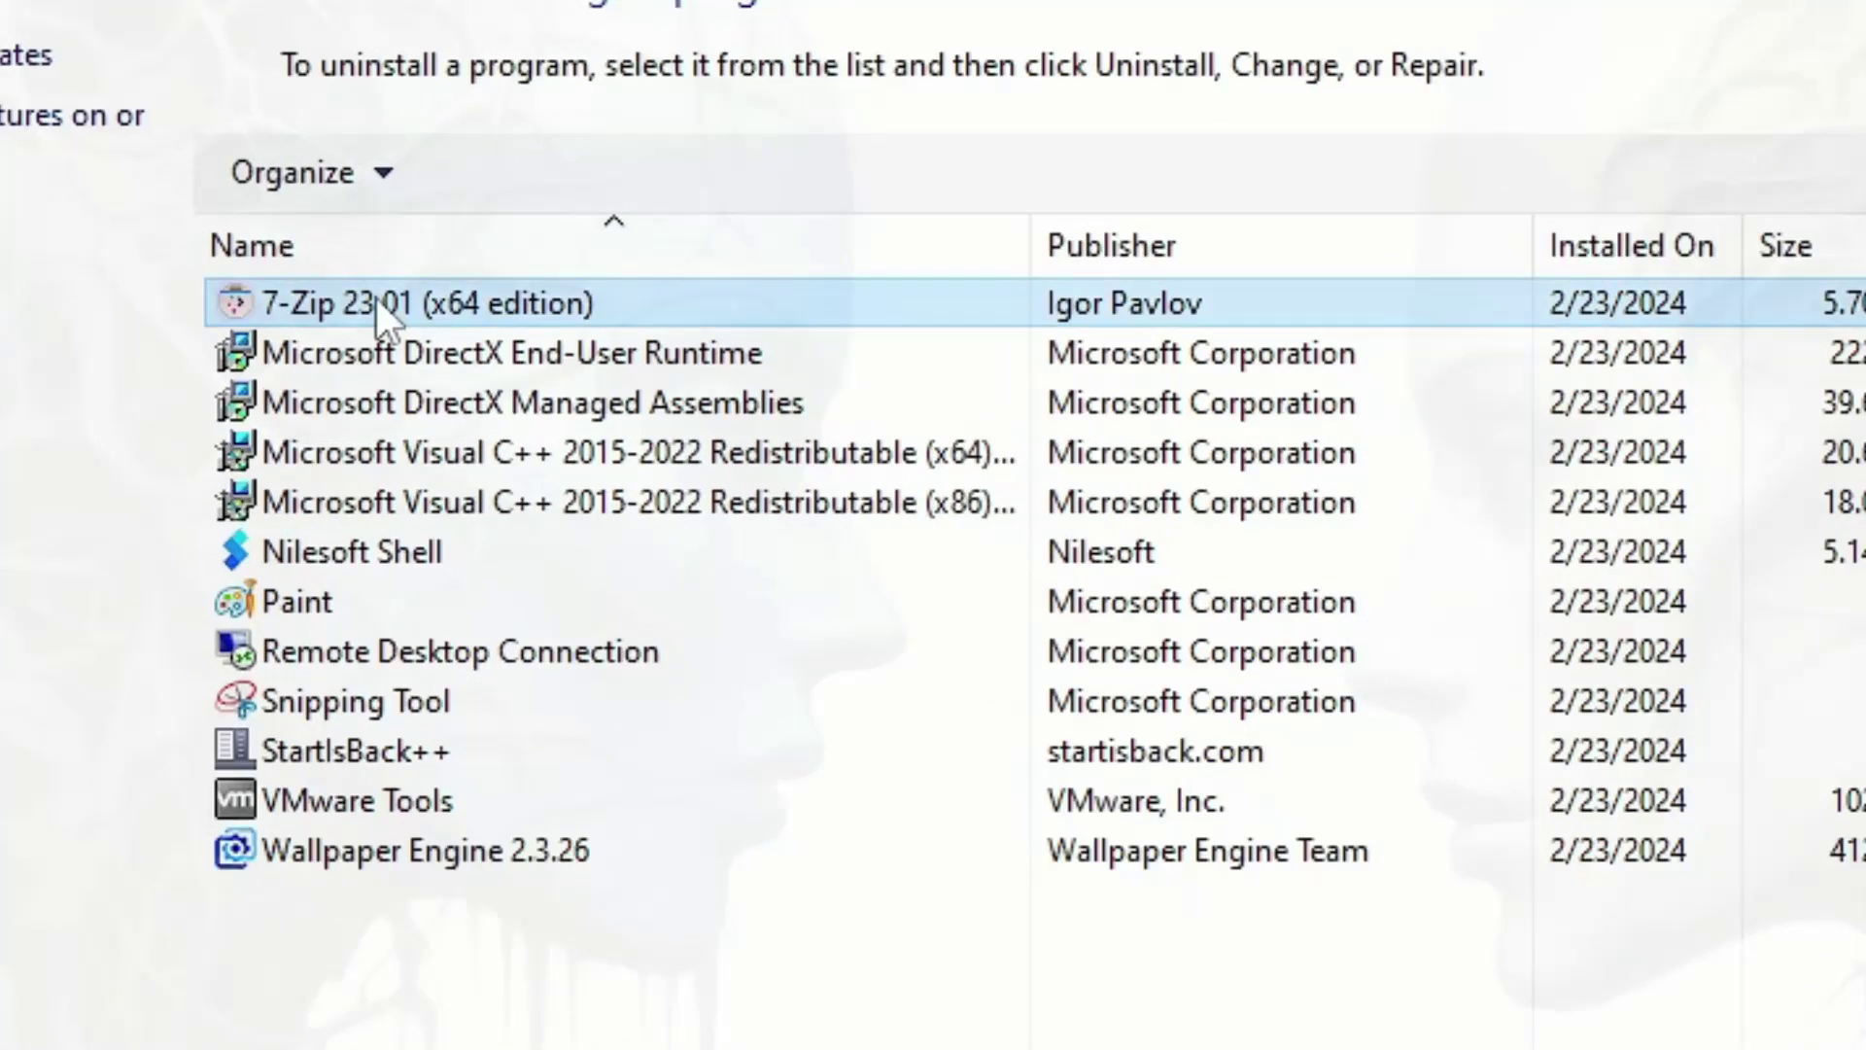
click(520, 359)
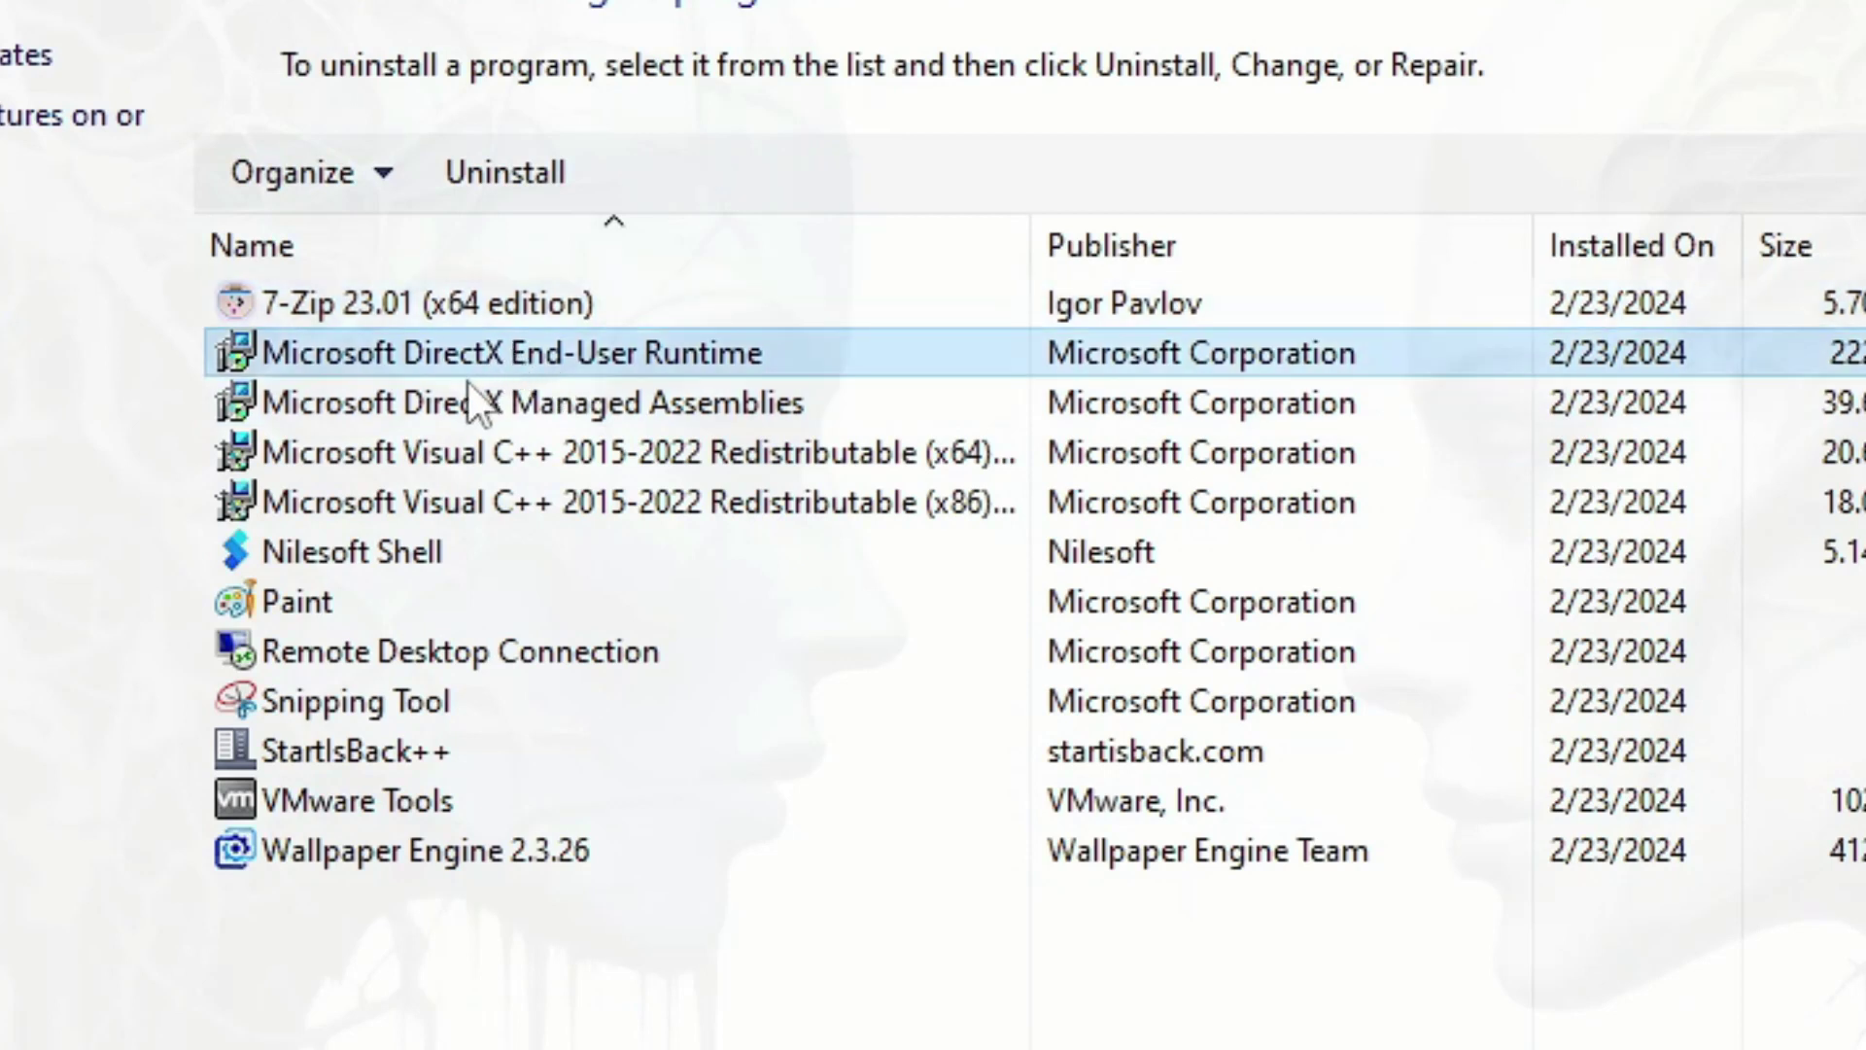
click(481, 404)
click(472, 365)
click(555, 456)
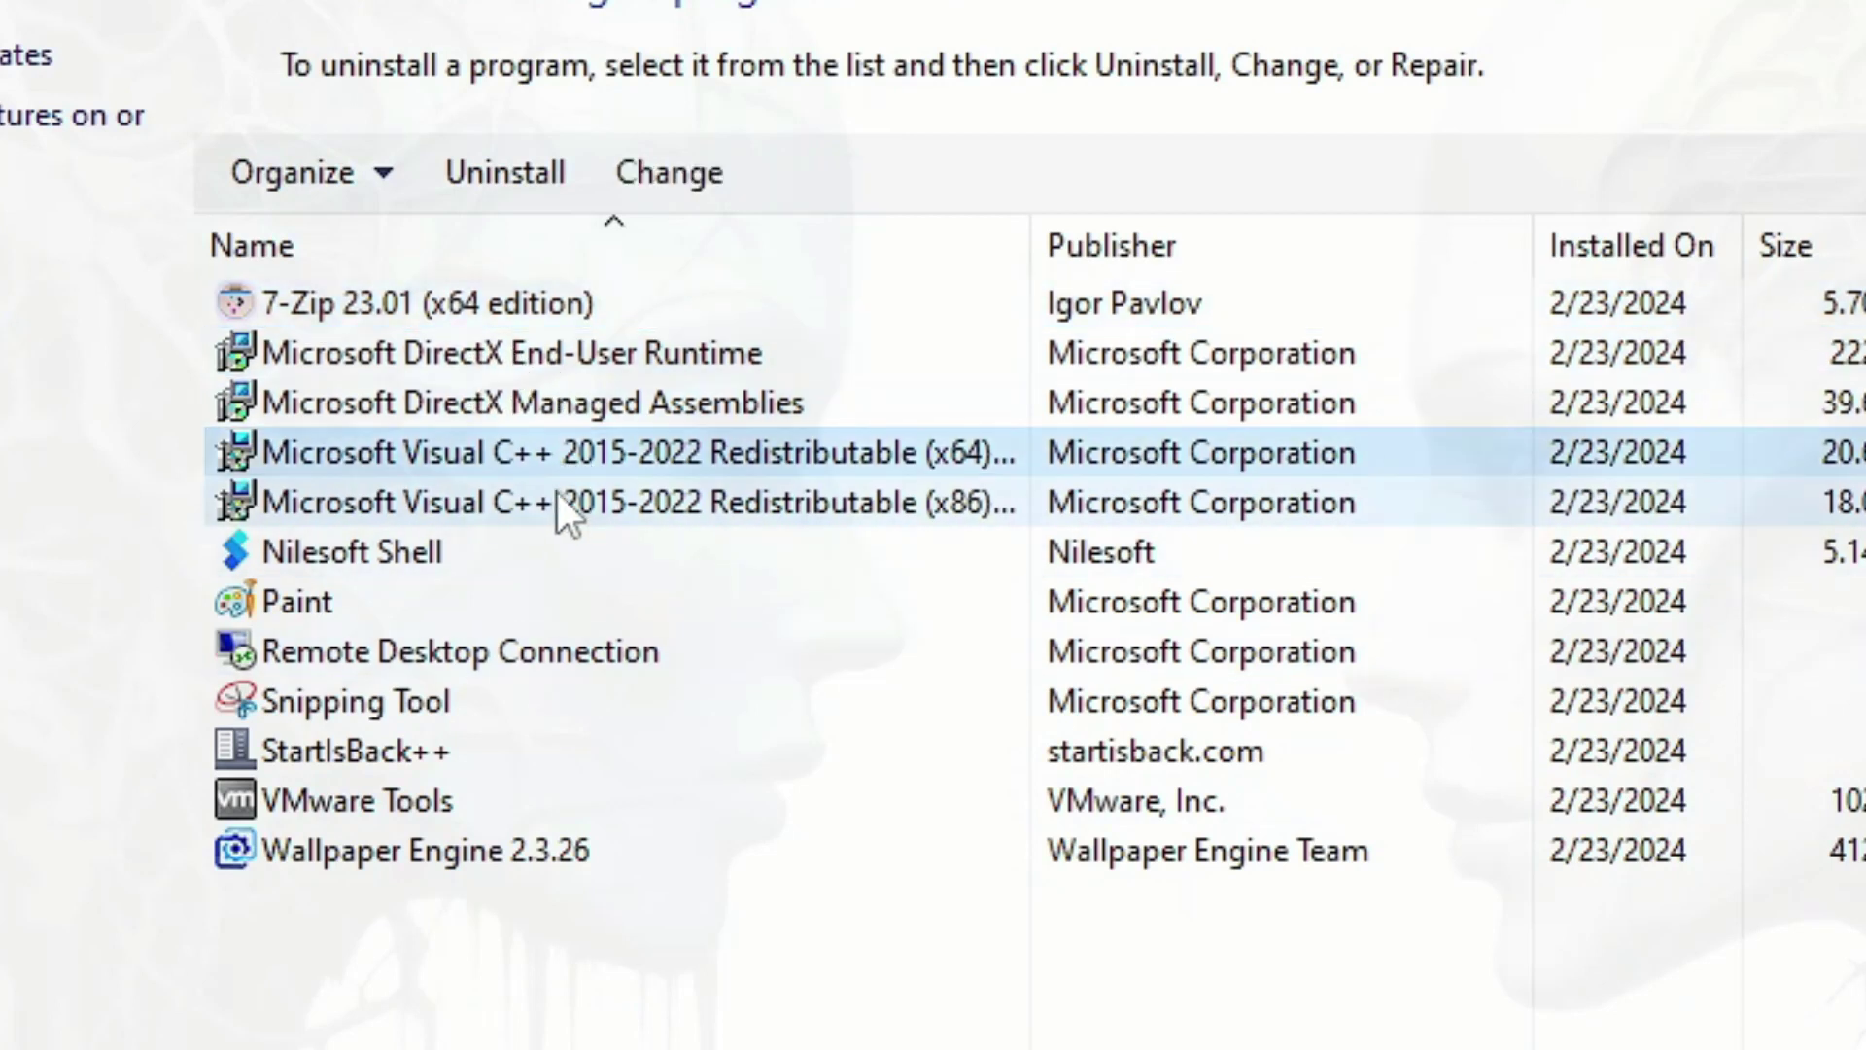
click(558, 496)
click(549, 449)
Review Nilesoft Shell, Paint, Remote Desktop, Snipping Tool, StartIsBack++ and Wallpaper Engine, then show installed updates
click(455, 548)
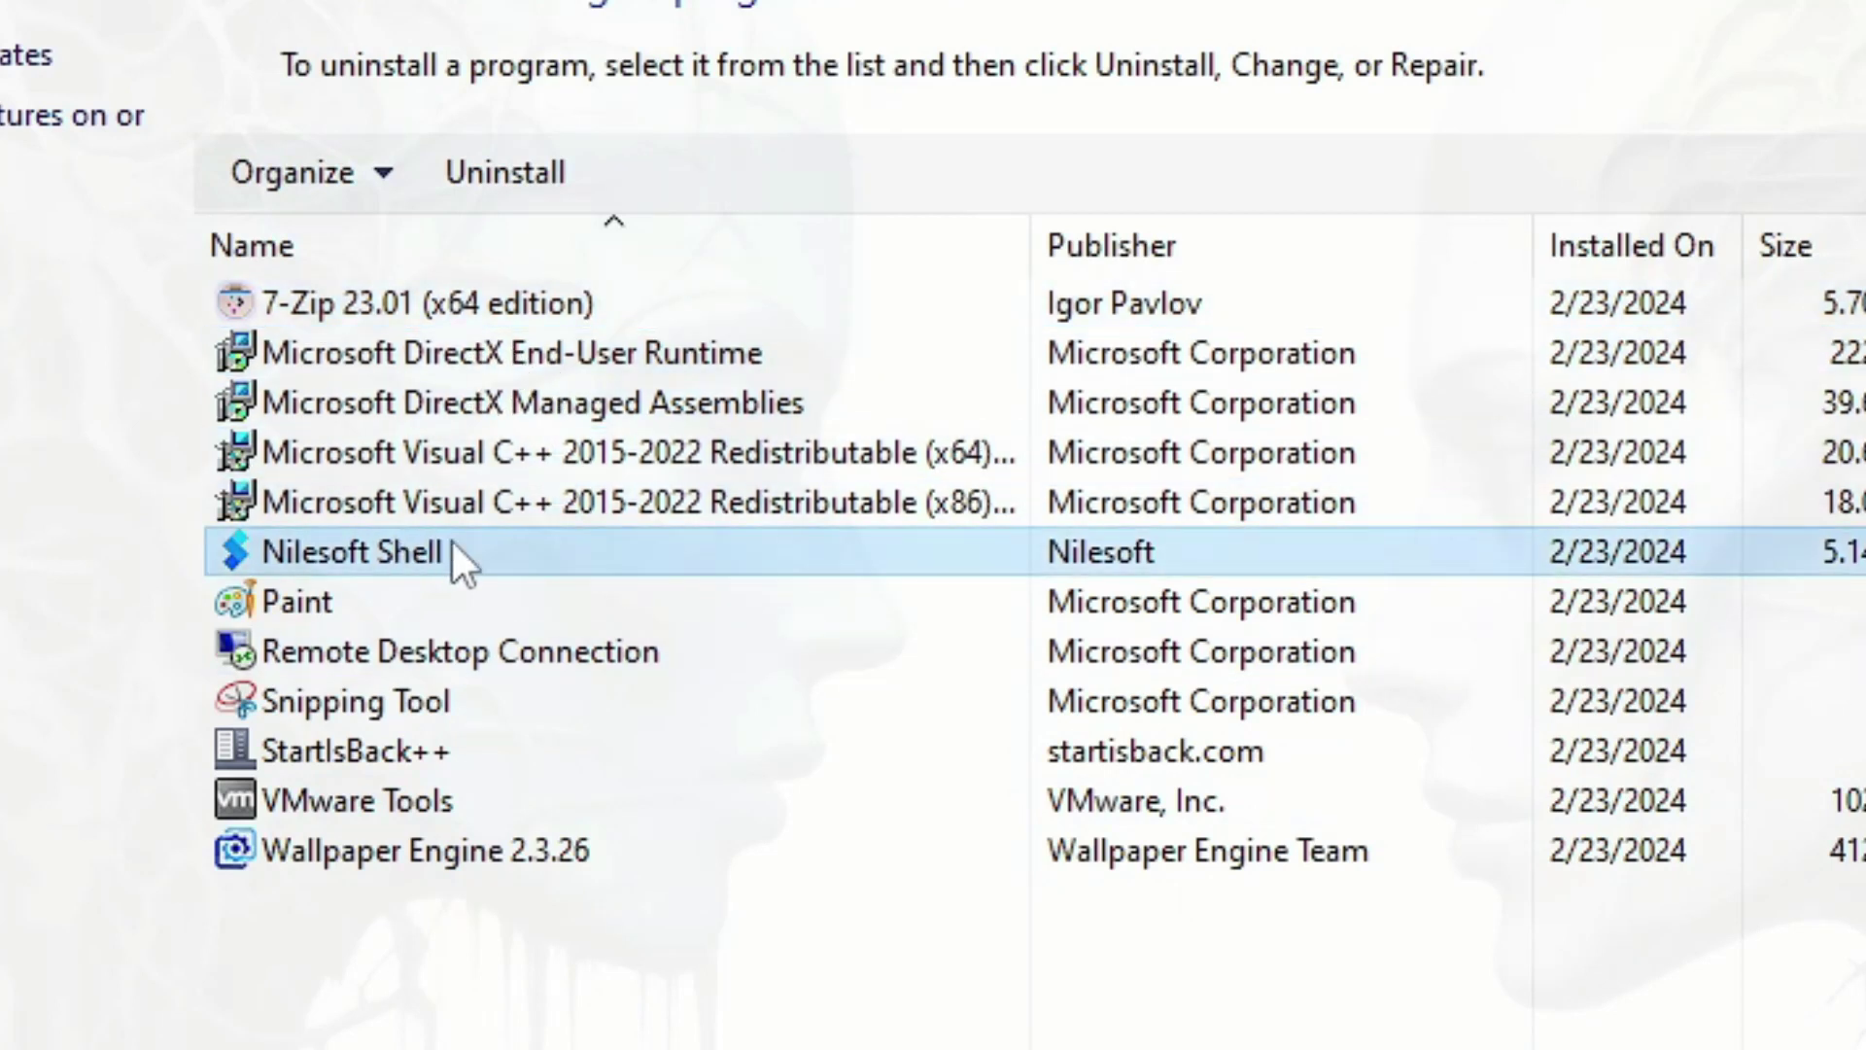
click(309, 608)
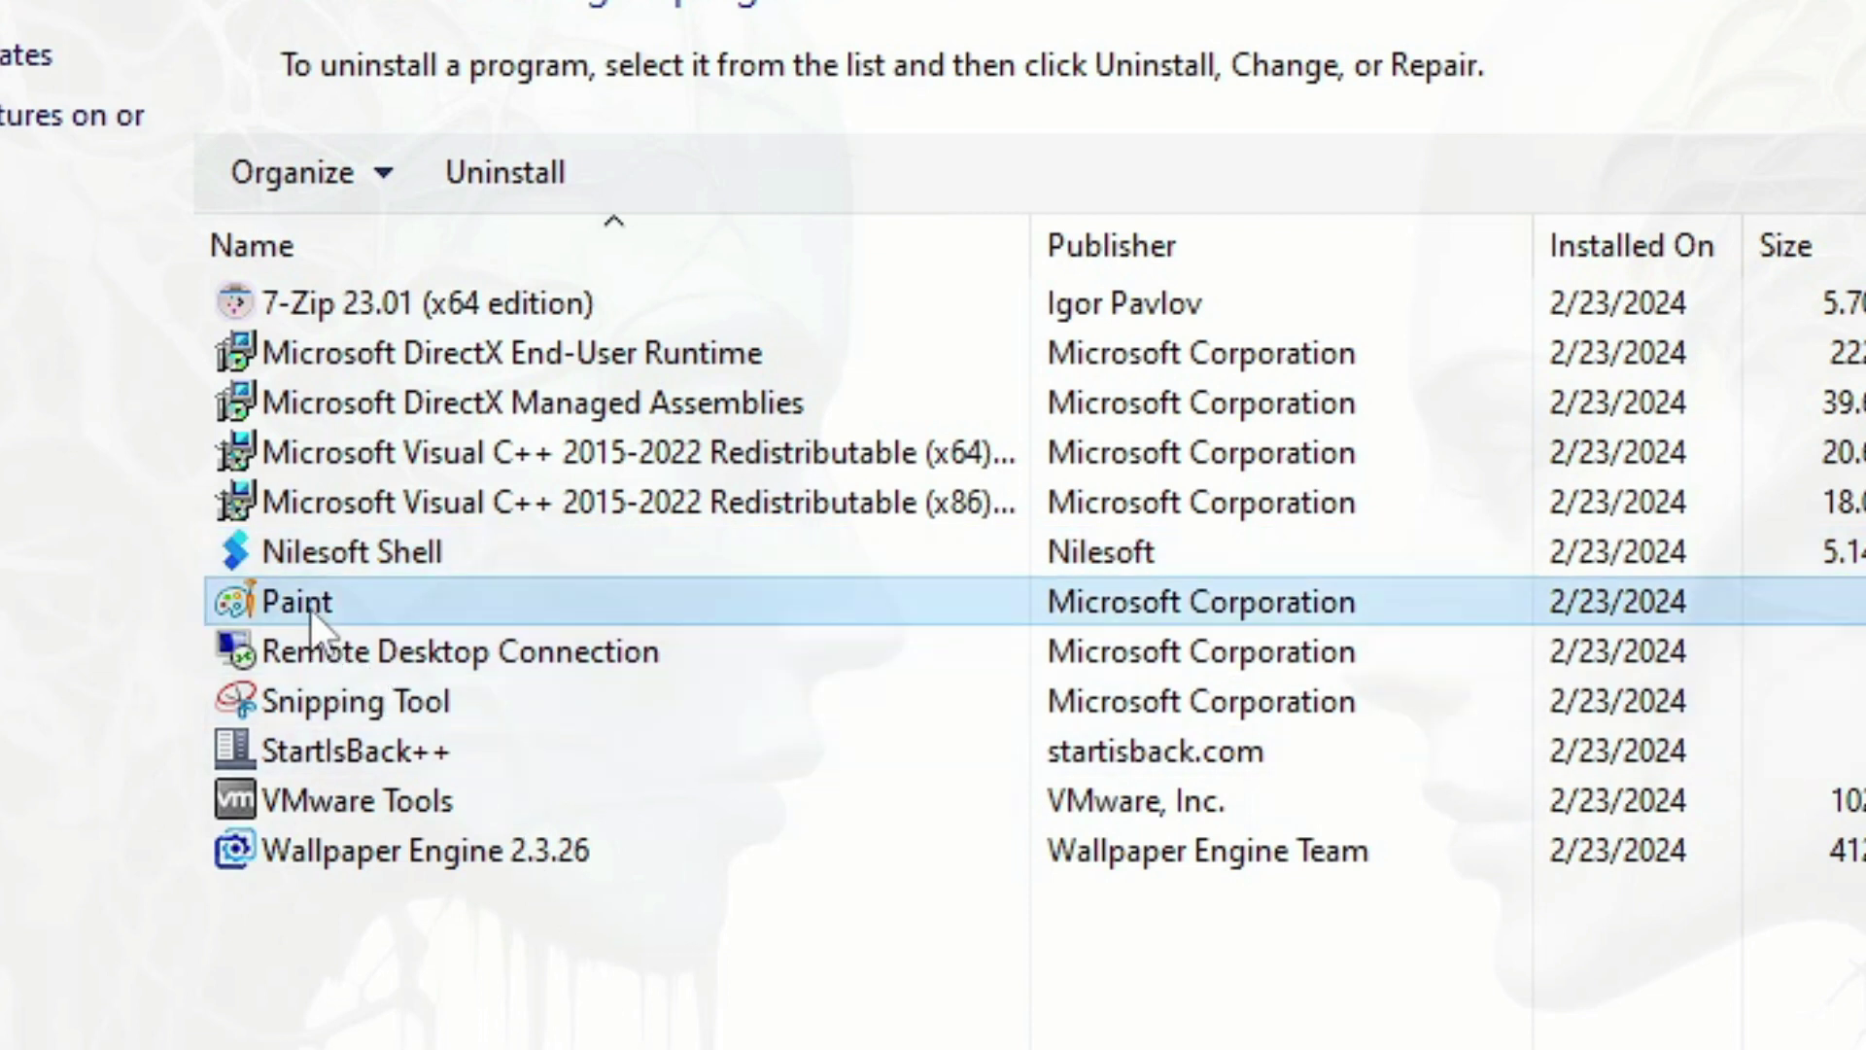
click(453, 660)
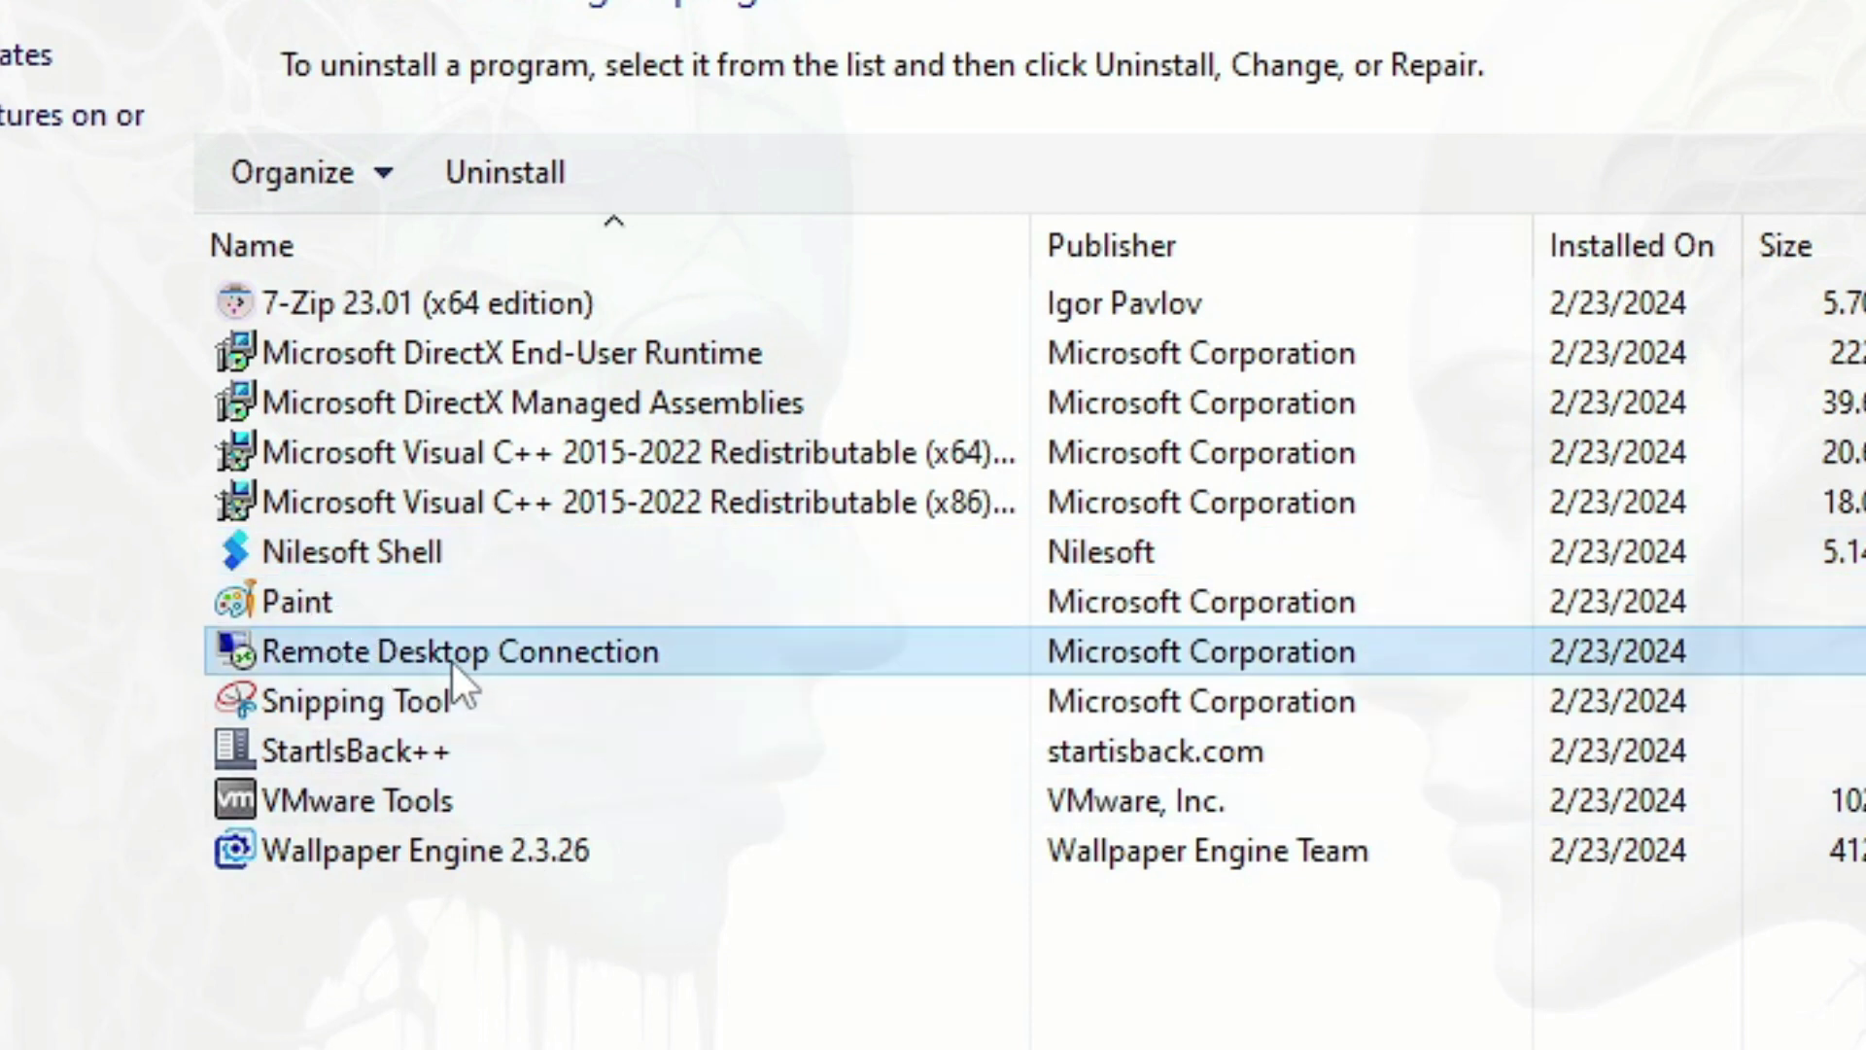
click(444, 706)
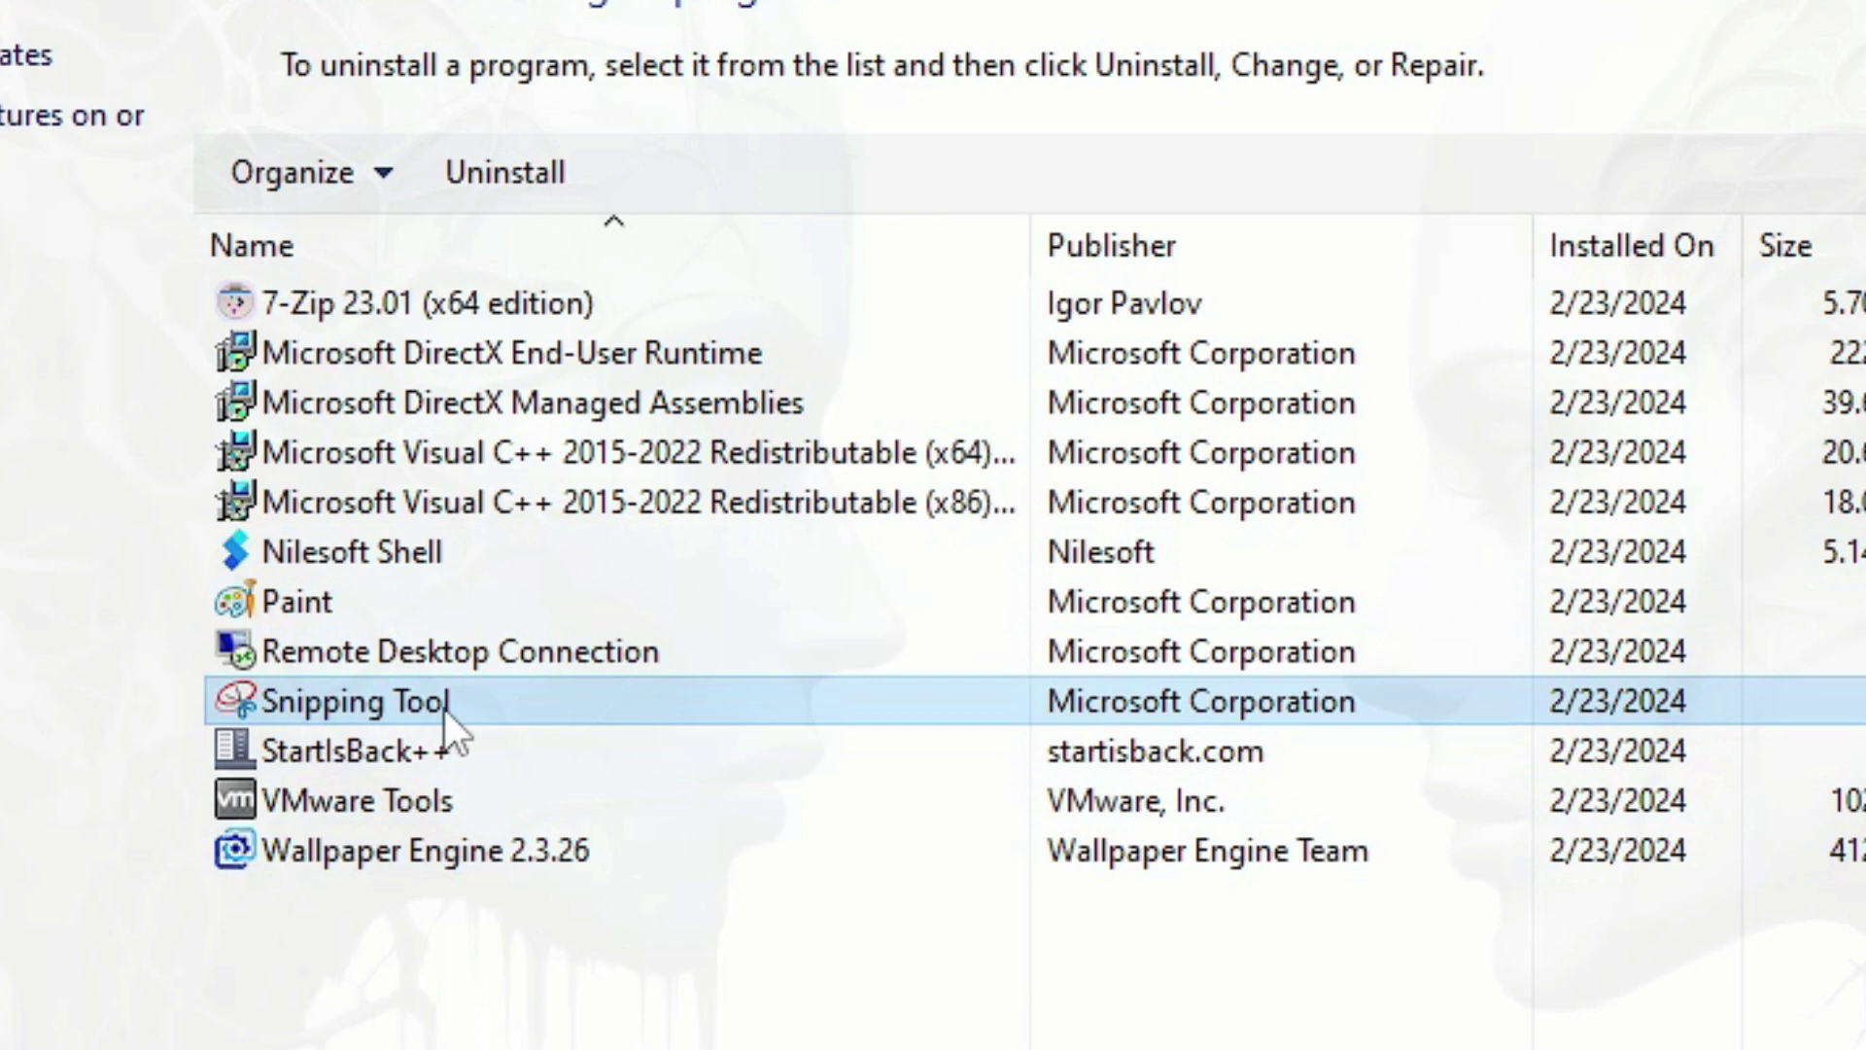
click(388, 761)
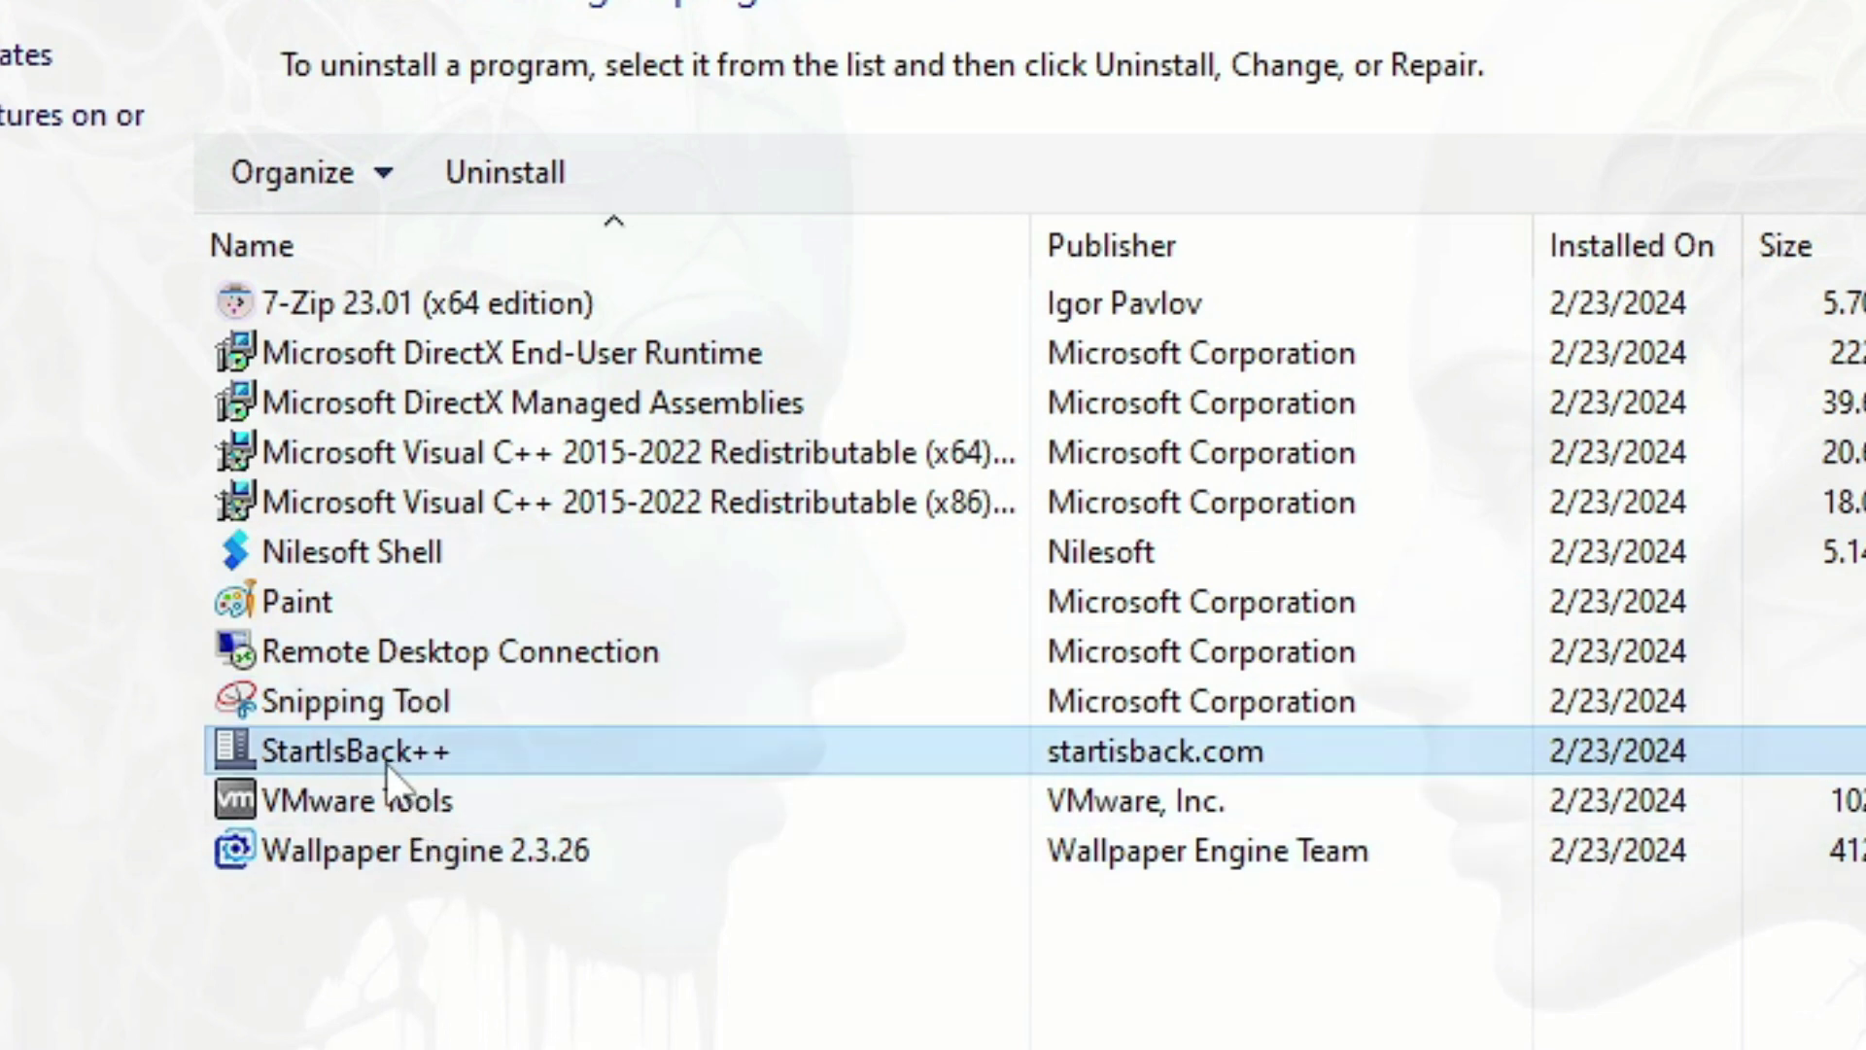
click(440, 860)
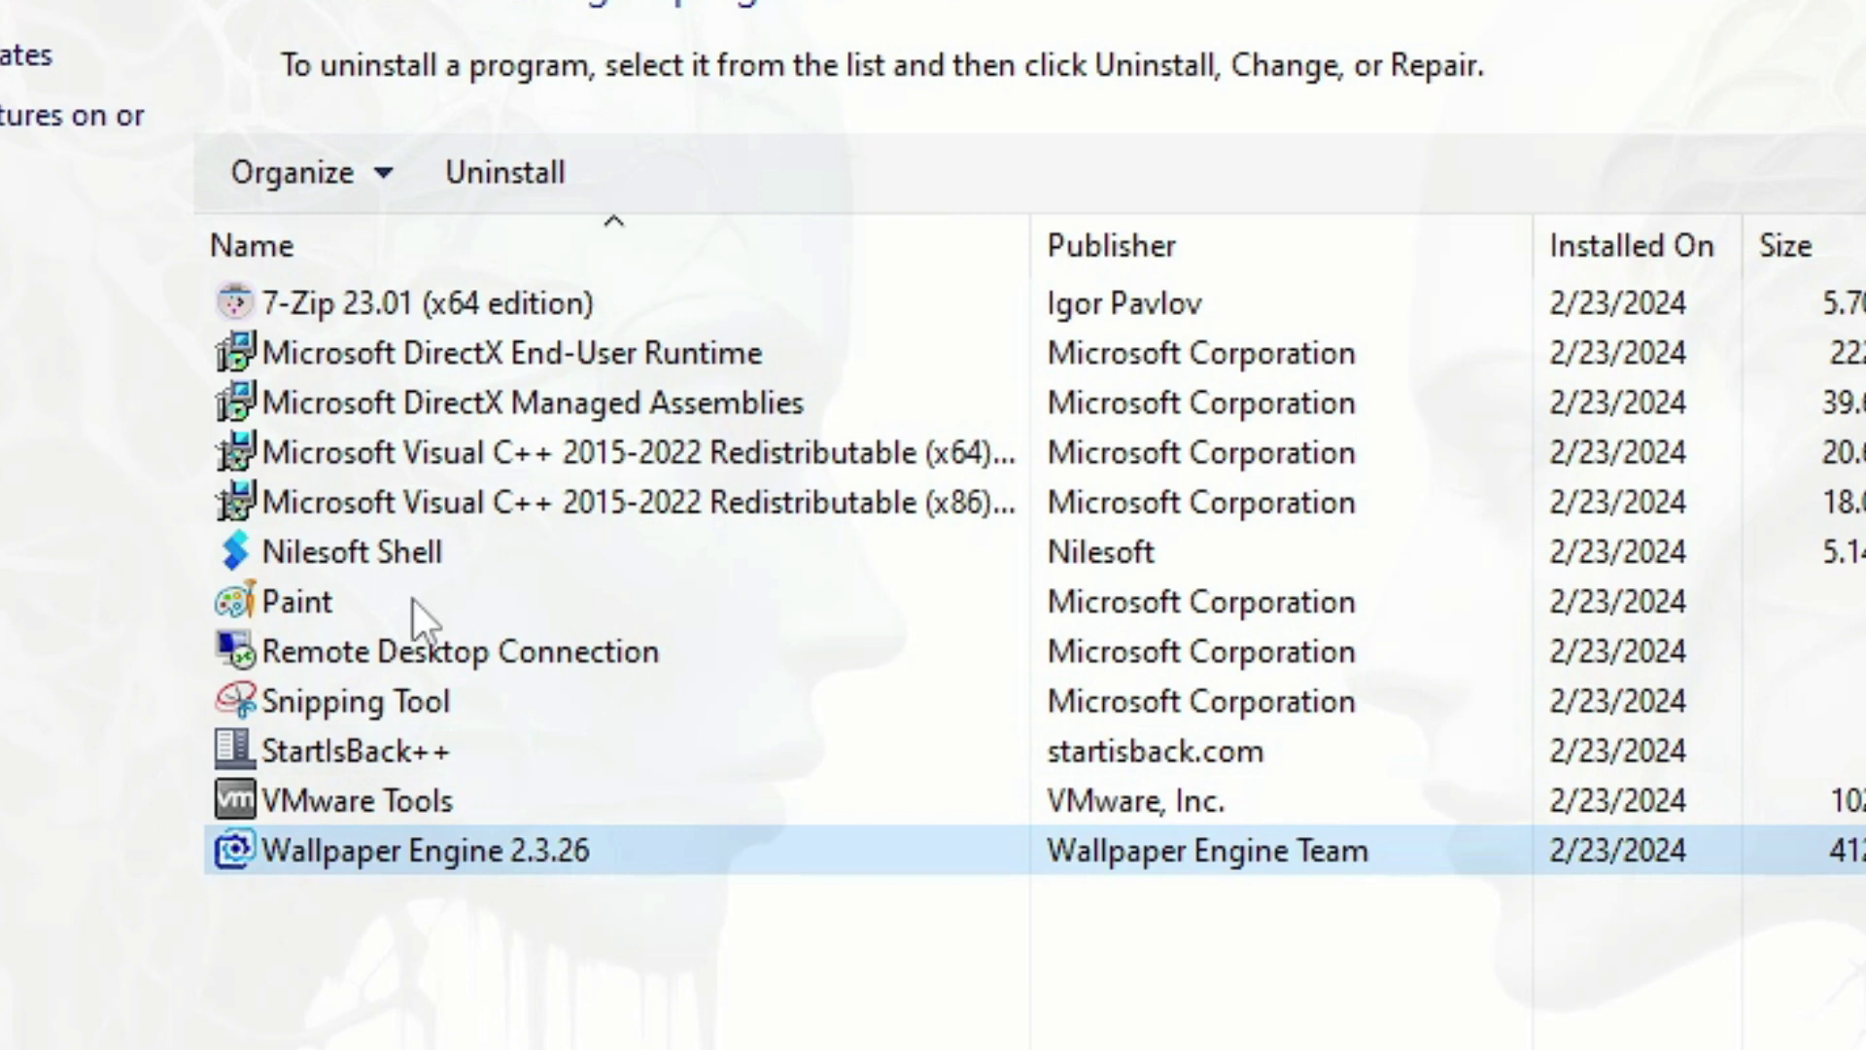
click(21, 54)
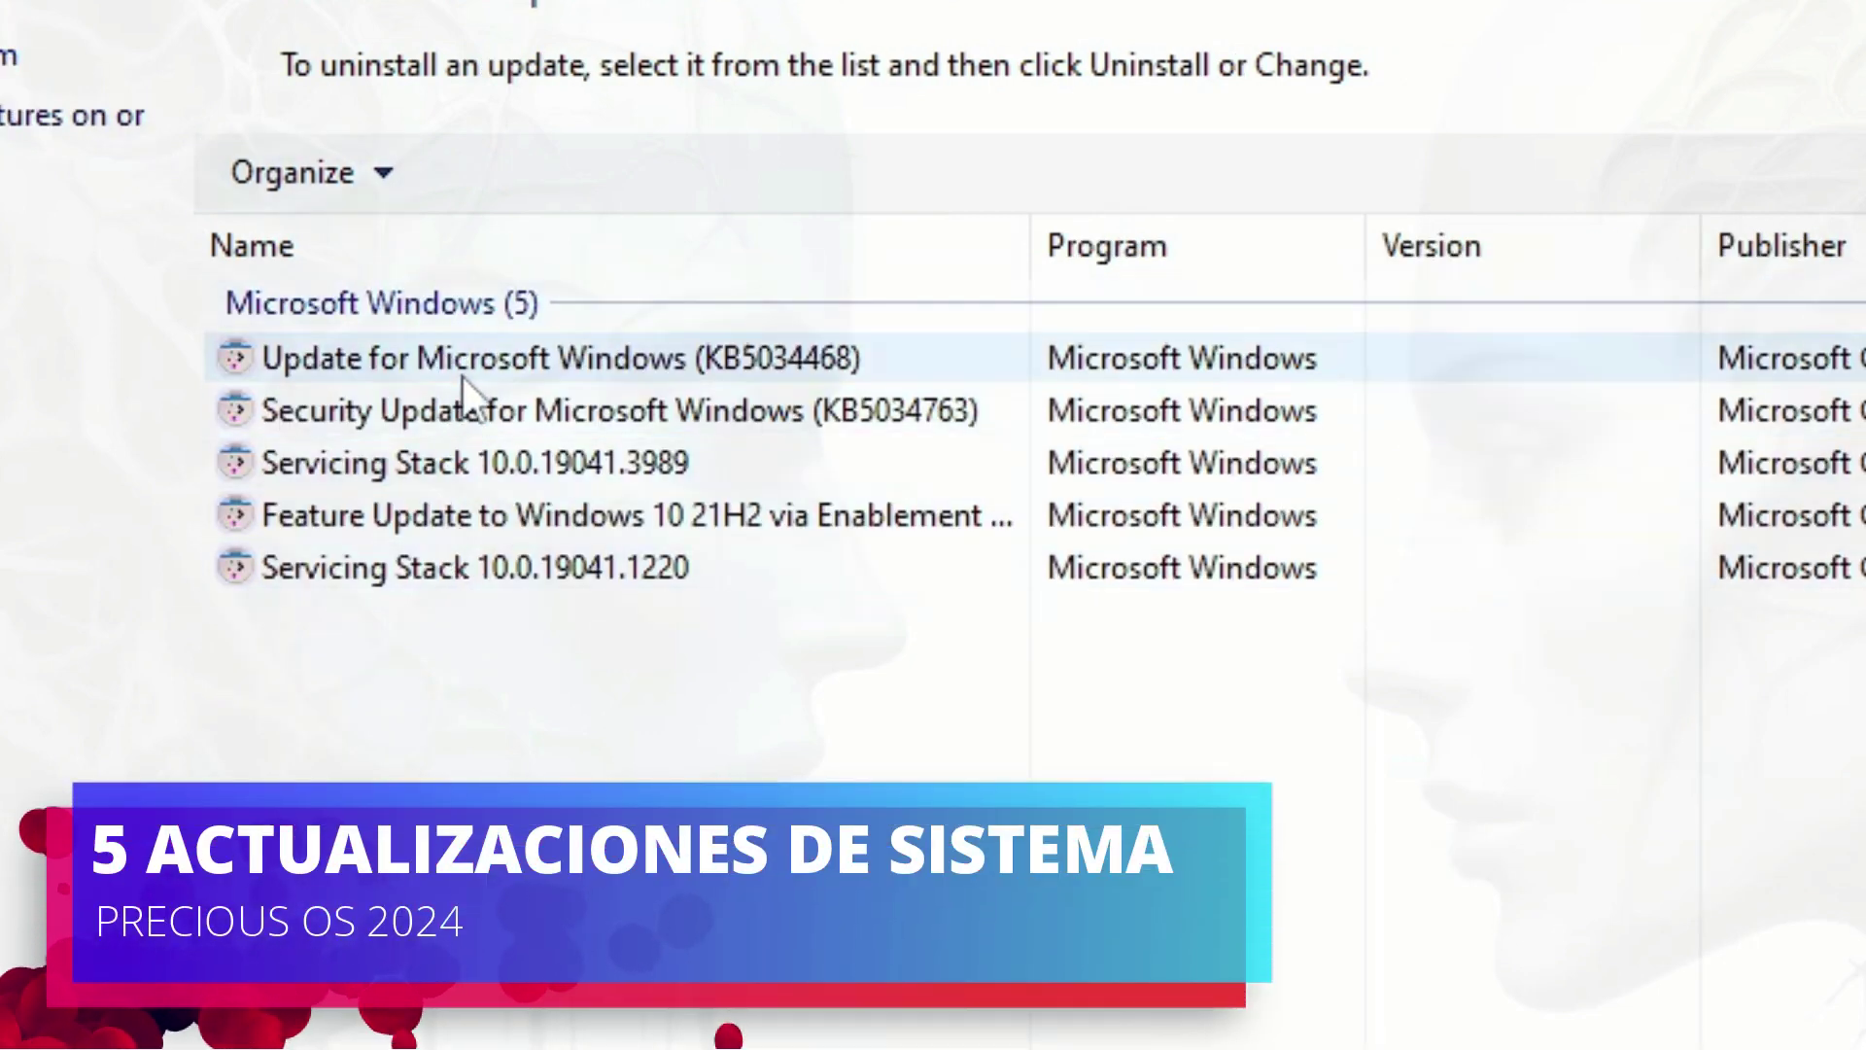
Review the .NET Framework 3.5 and 4.8 entries in Windows Features and cancel without changes
click(73, 117)
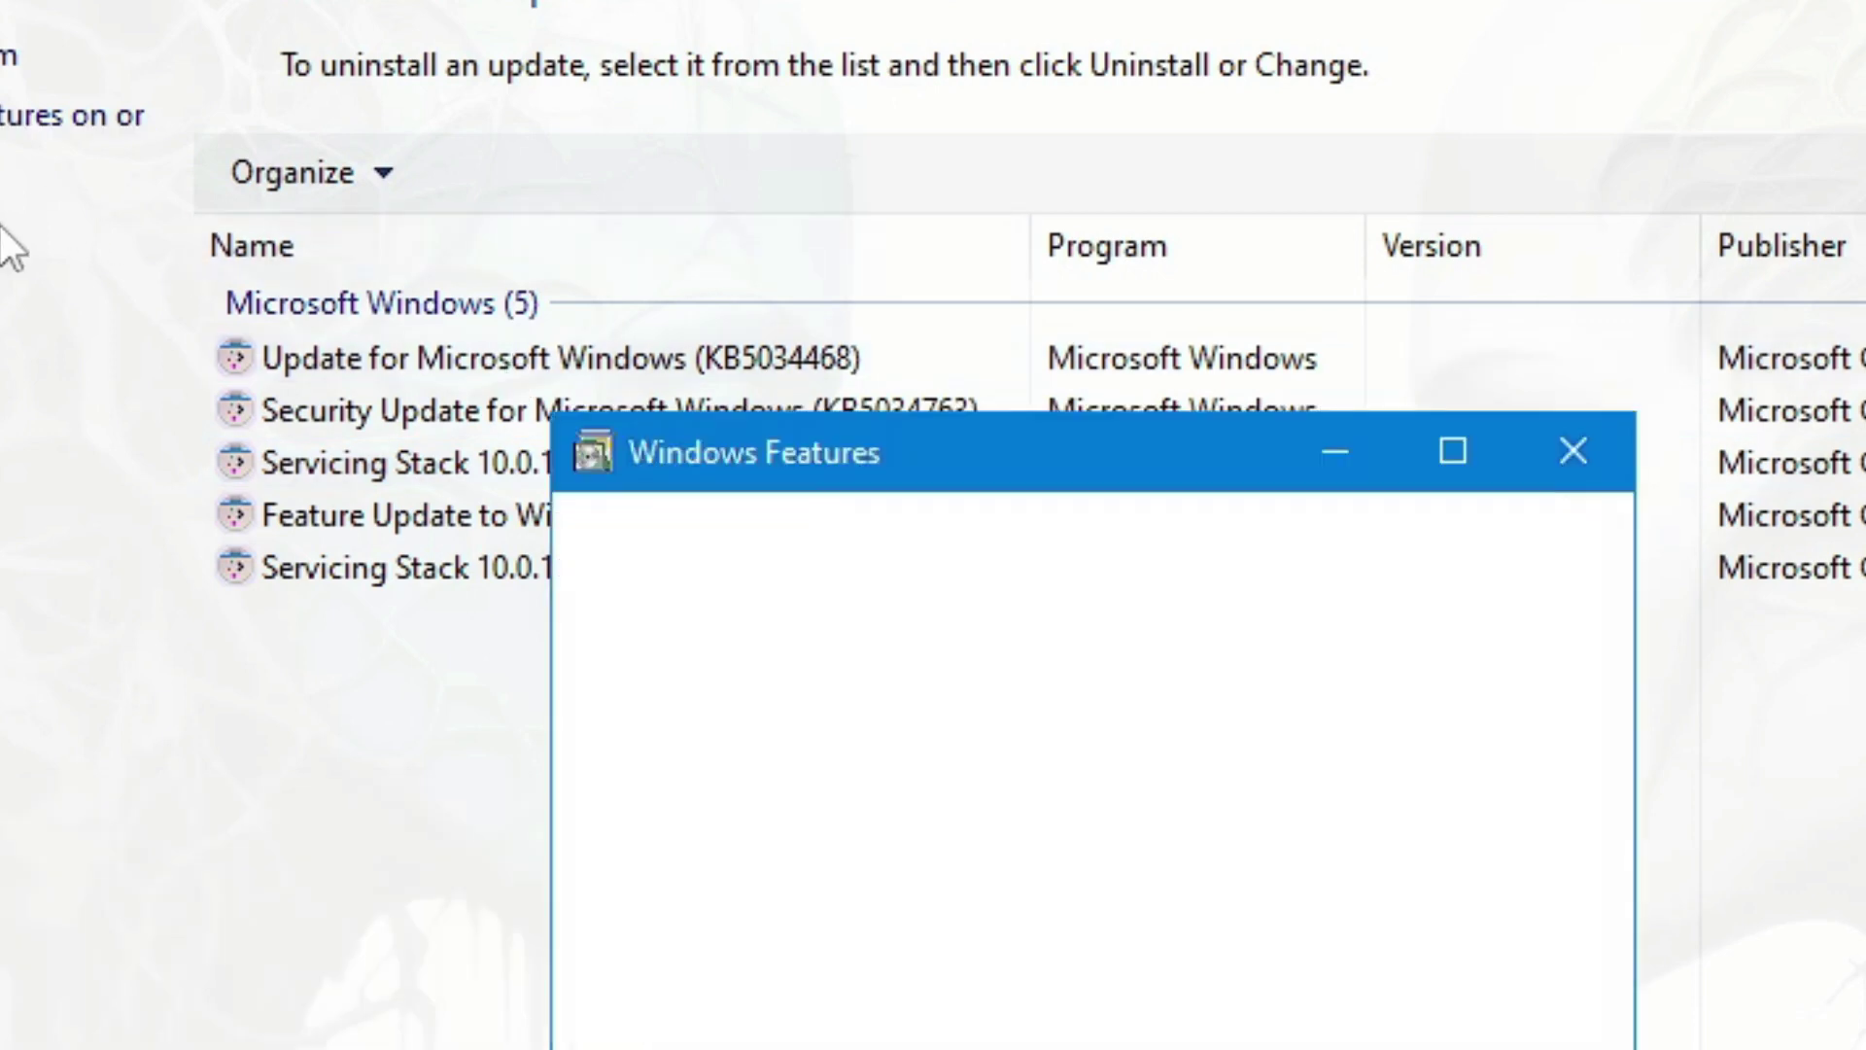
drag(985, 466, 1116, 6)
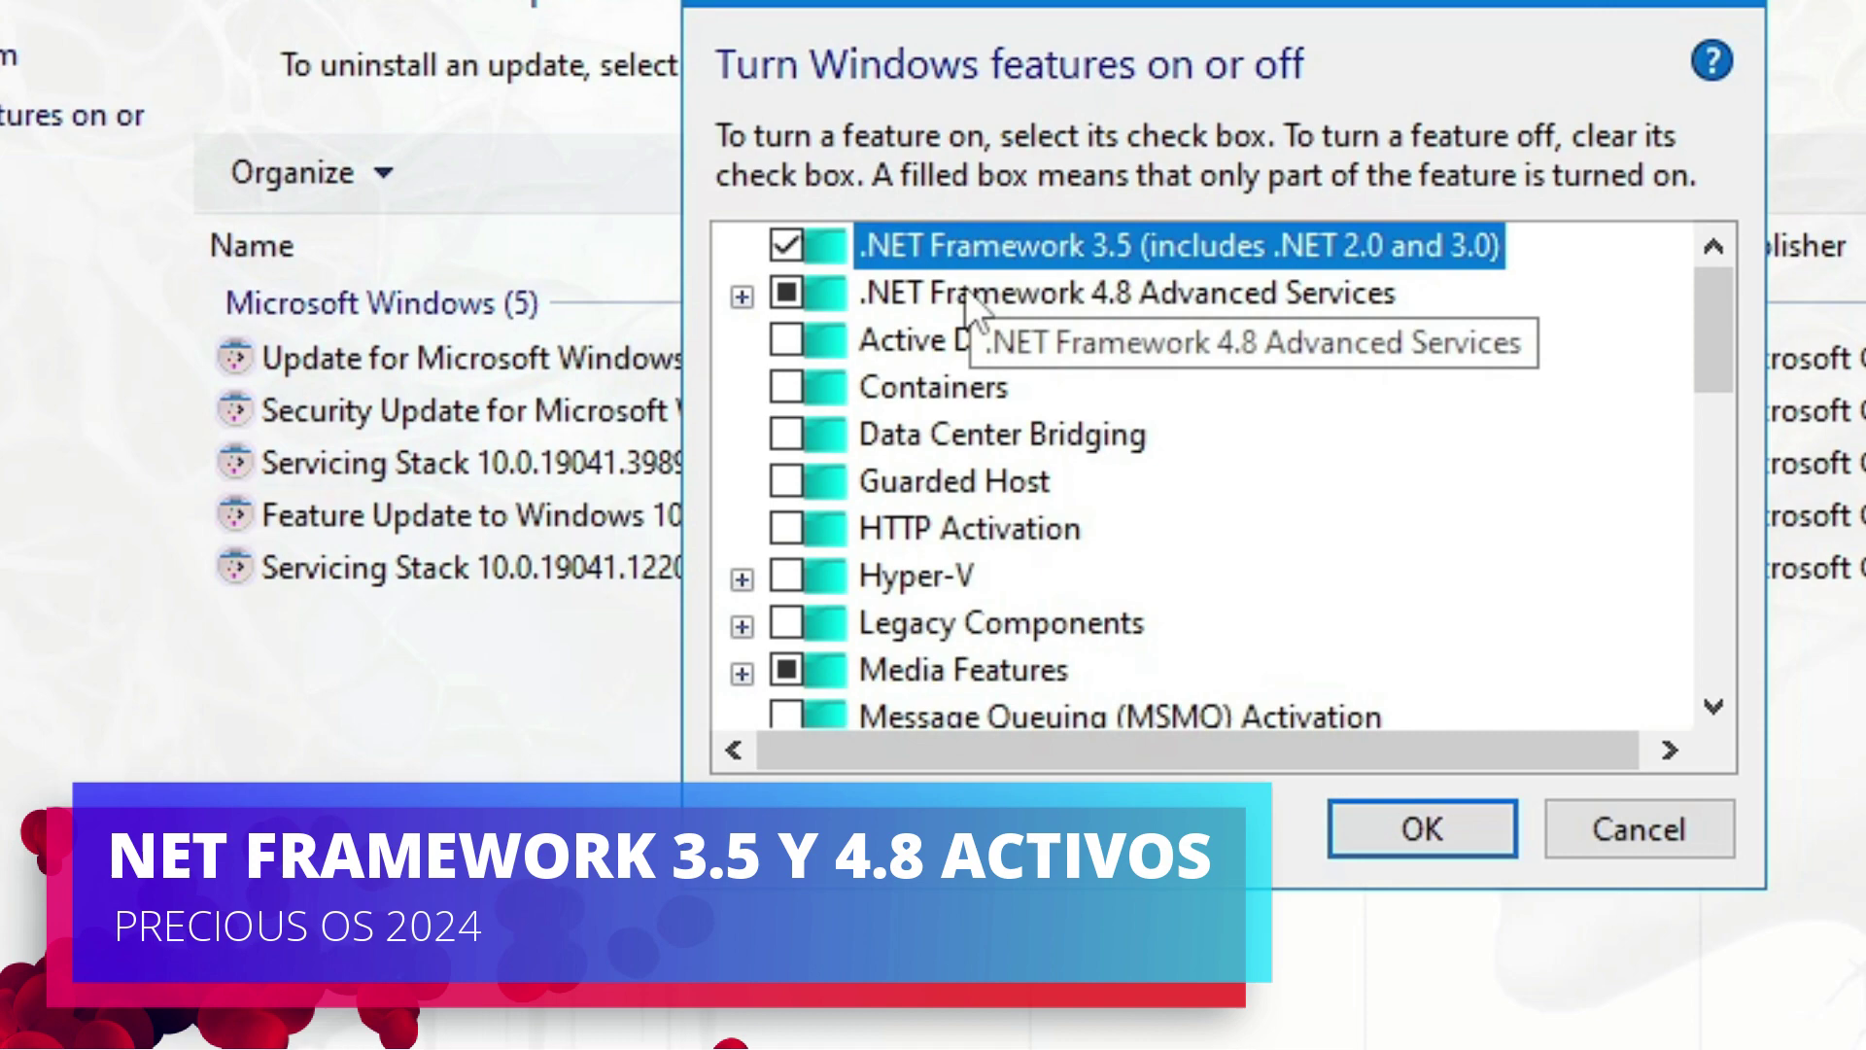
click(974, 299)
click(967, 251)
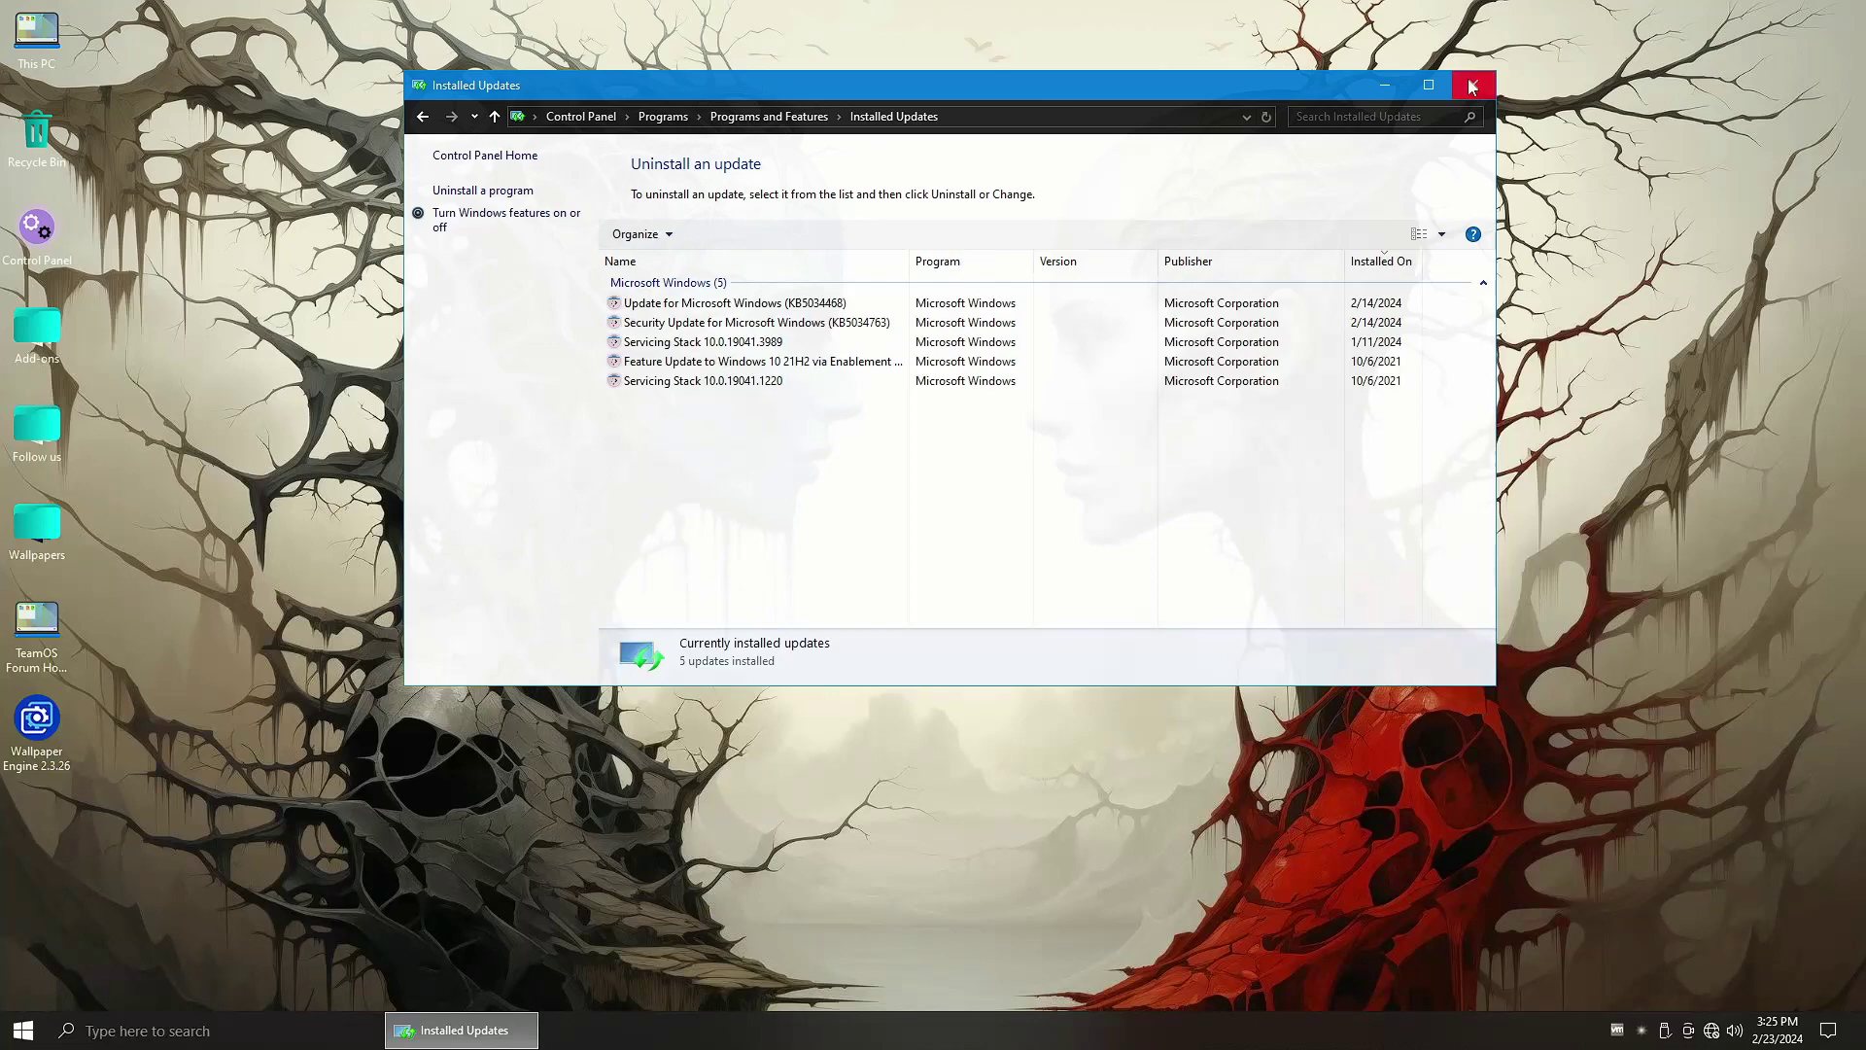
click(1467, 83)
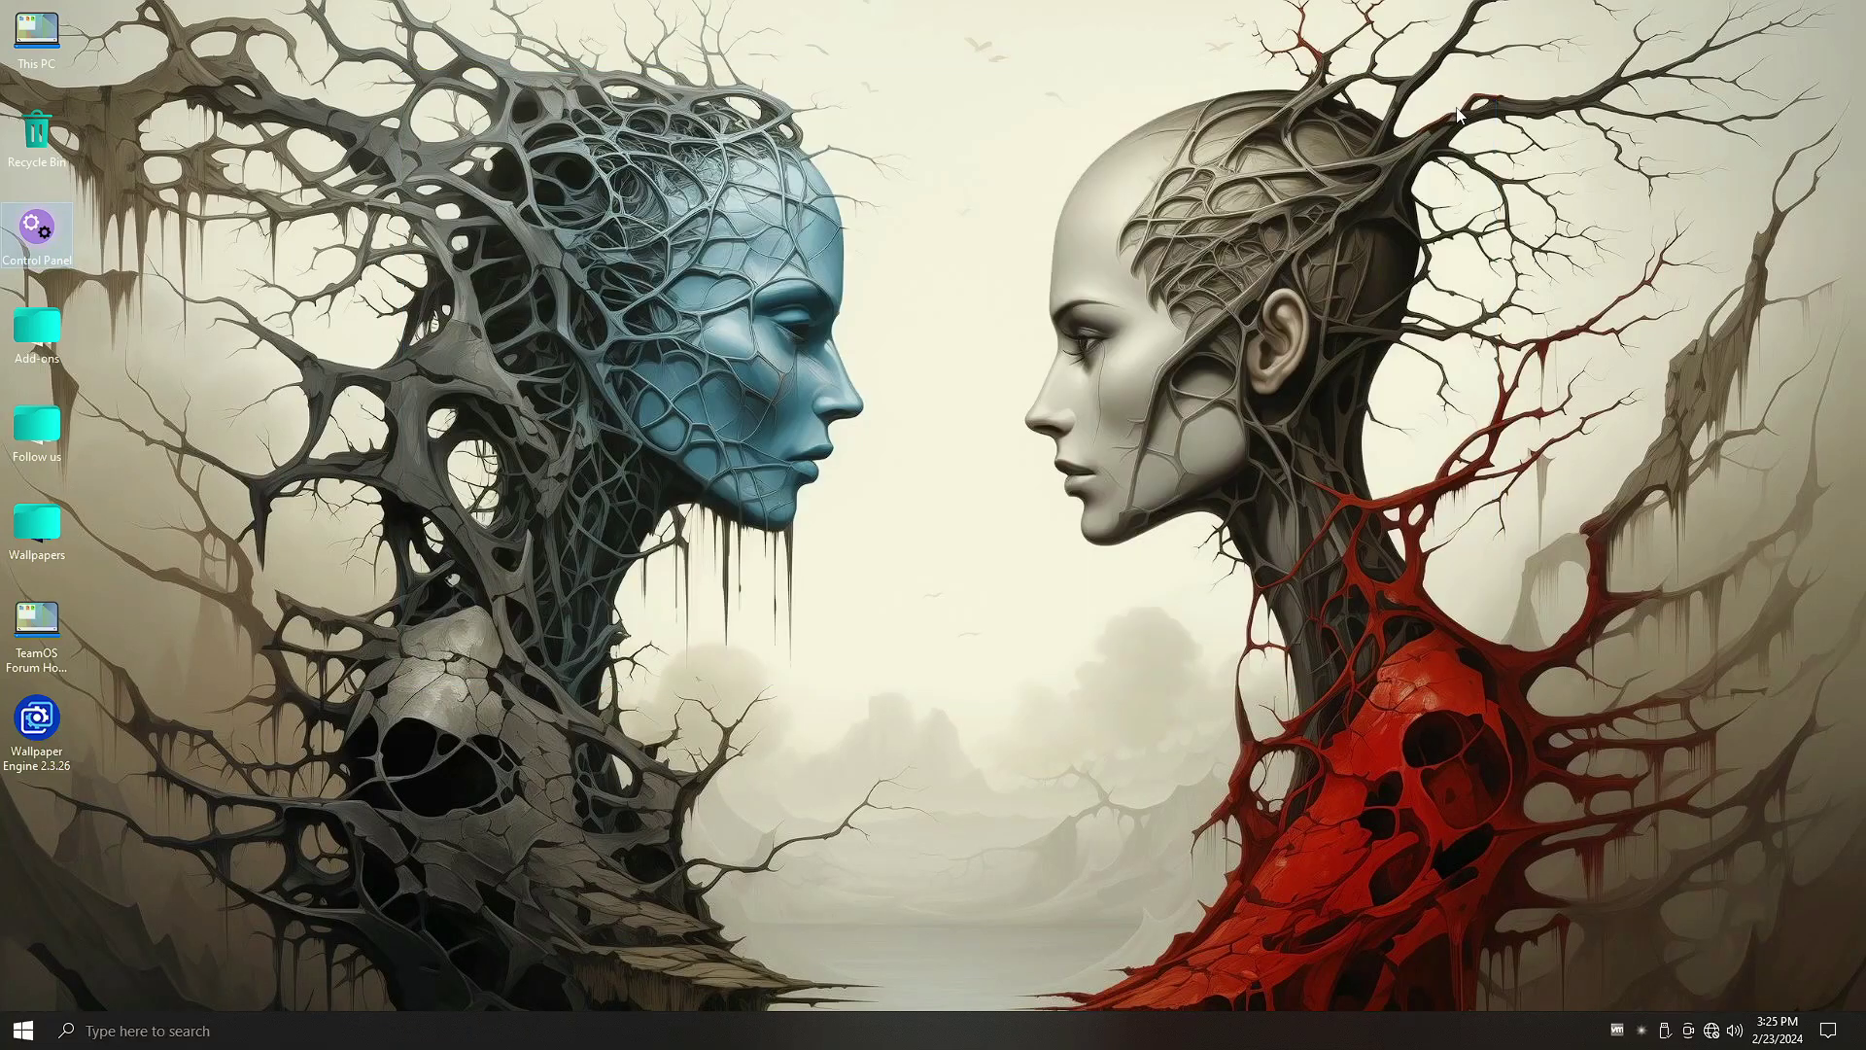
right_click(1402, 18)
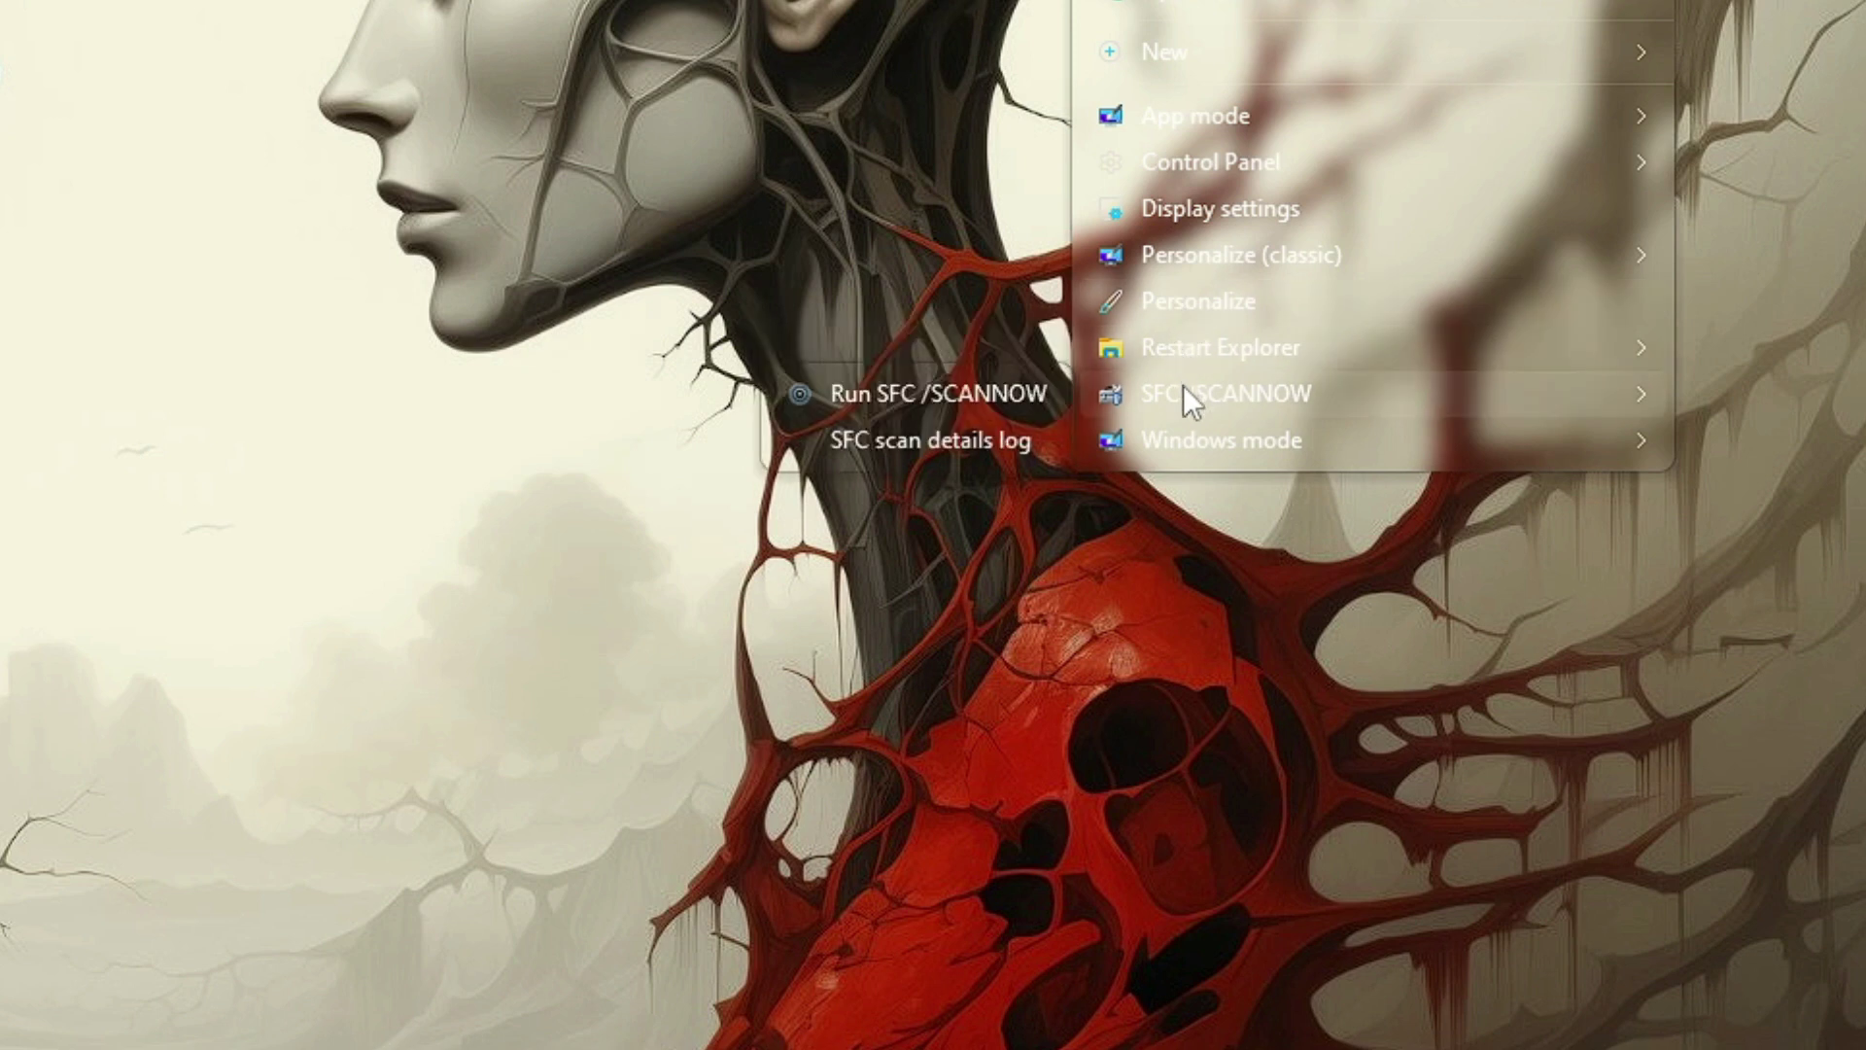
mouse_move(1222, 441)
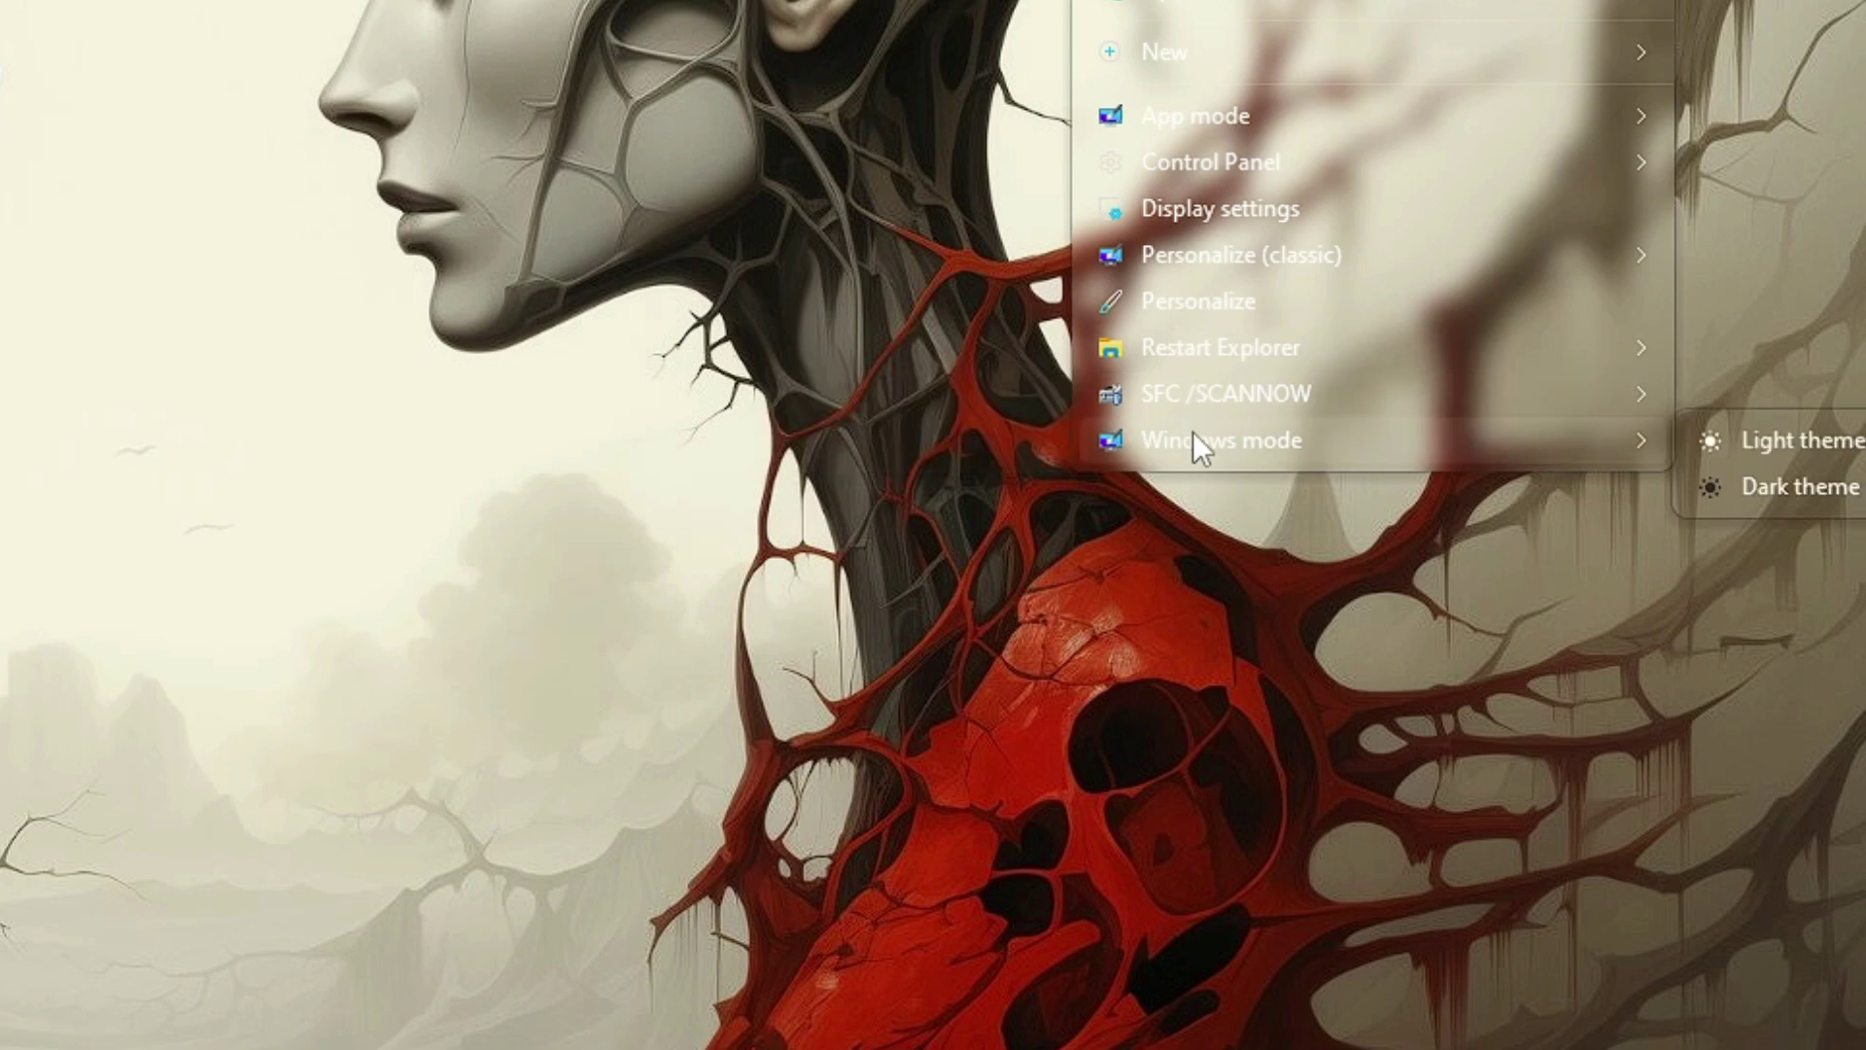
click(915, 616)
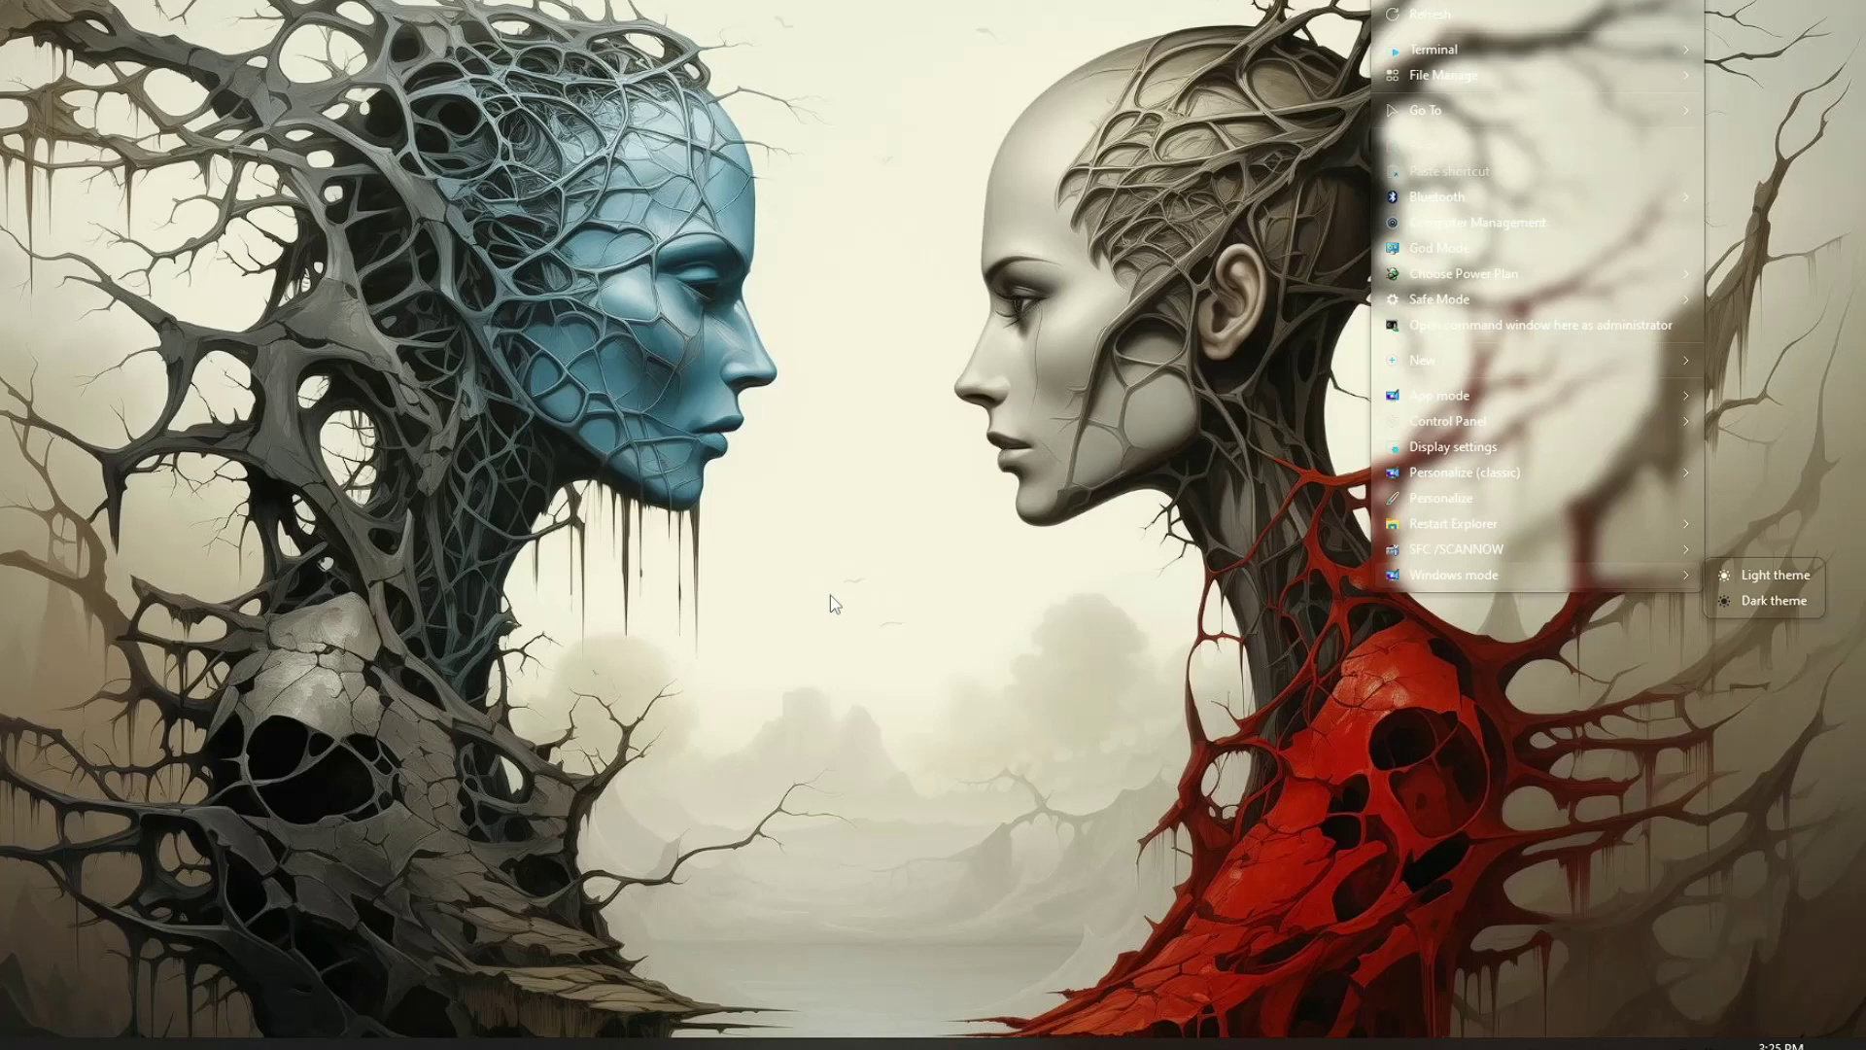